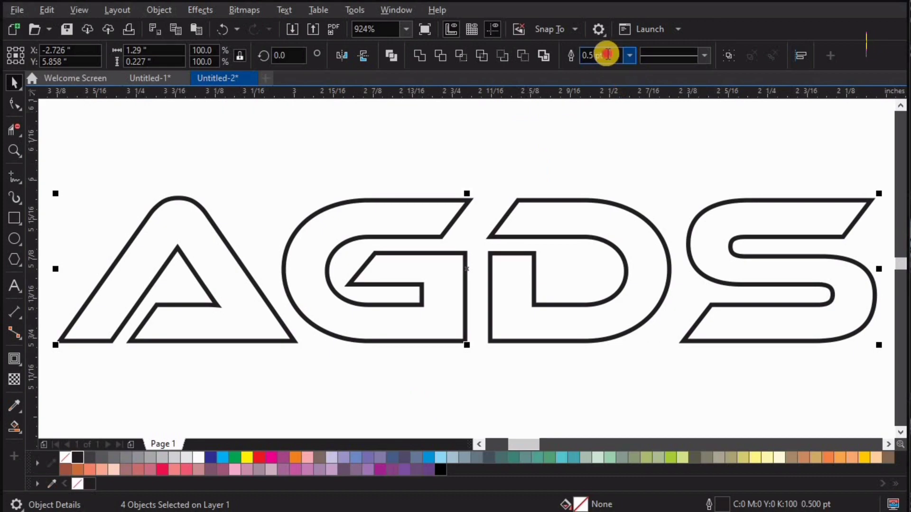
# Step: Set the outline width of the four selected letters to 0.1 pt
pyautogui.moveTo(608, 54); pyautogui.dragTo(566, 63)
pyautogui.write('0.1')
pyautogui.press('Return')
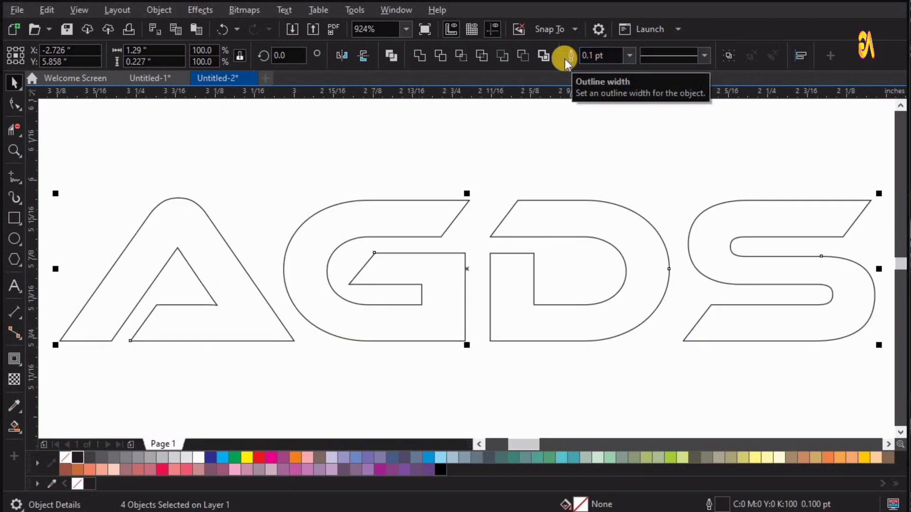
# Step: Move the G left about 0.116 in over the A, the D left over the G, and the S left about 0.313 in over the D
pyautogui.click(422, 326)
pyautogui.moveTo(423, 332); pyautogui.dragTo(353, 334)
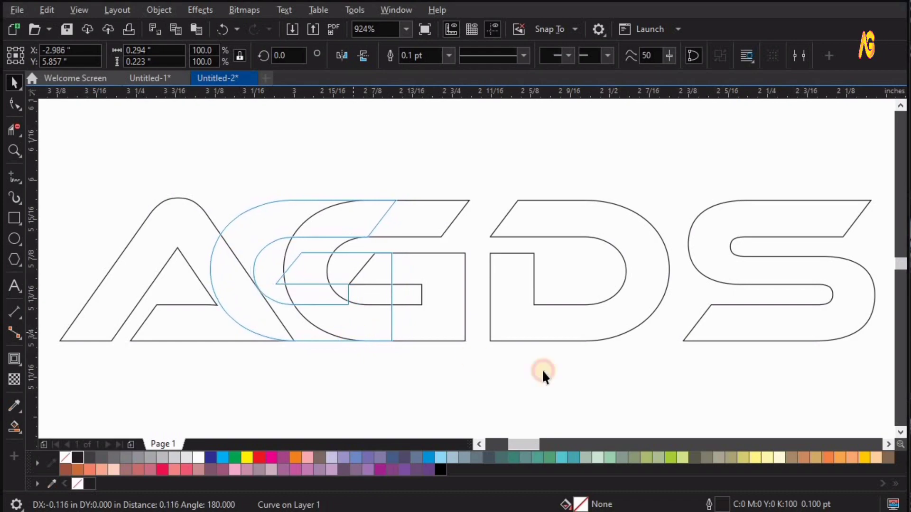
pyautogui.moveTo(582, 327); pyautogui.dragTo(459, 337)
pyautogui.moveTo(796, 324); pyautogui.dragTo(599, 339)
# Step: Stretch the S to about 0.403 in wide by moving its lower tail's end nodes left and its upper arm's end nodes right
pyautogui.press('F2')
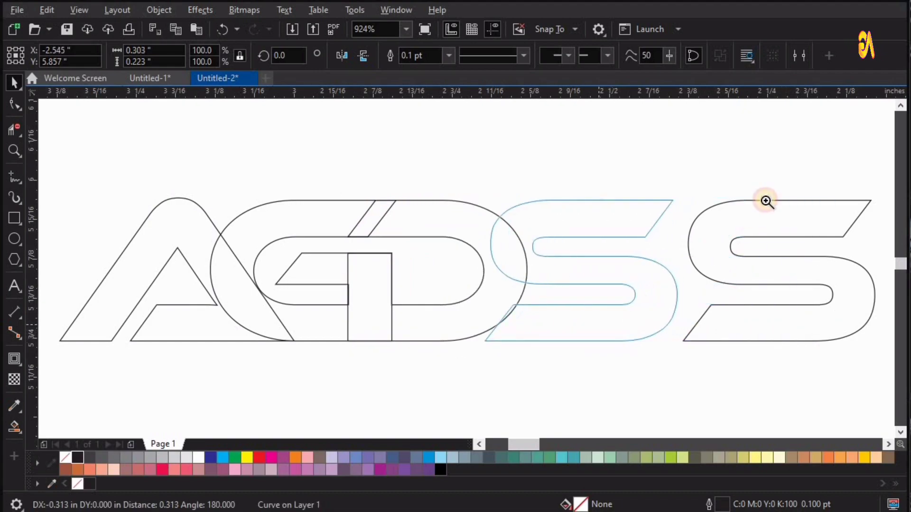
pyautogui.moveTo(794, 141); pyautogui.dragTo(237, 417)
pyautogui.press('F10')
pyautogui.moveTo(616, 312); pyautogui.dragTo(475, 297)
pyautogui.moveTo(463, 301); pyautogui.dragTo(425, 299)
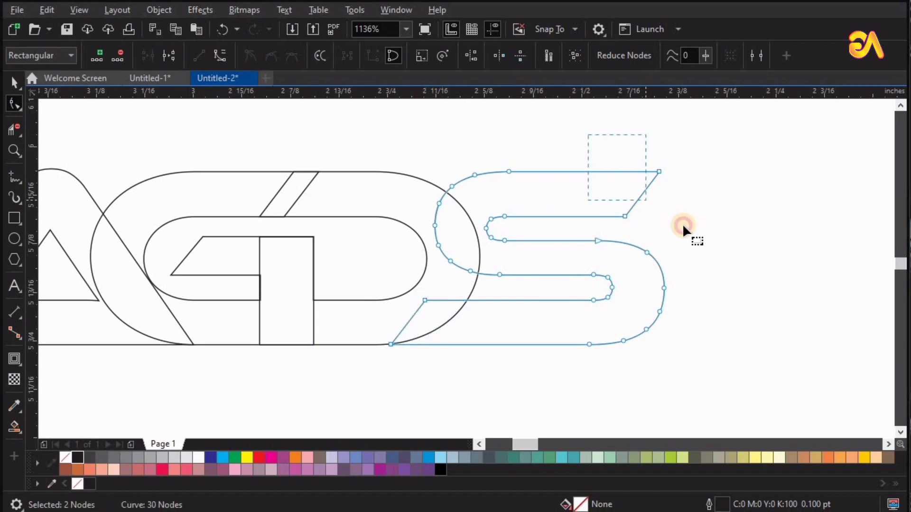
pyautogui.moveTo(625, 217); pyautogui.dragTo(668, 218)
pyautogui.press('space')
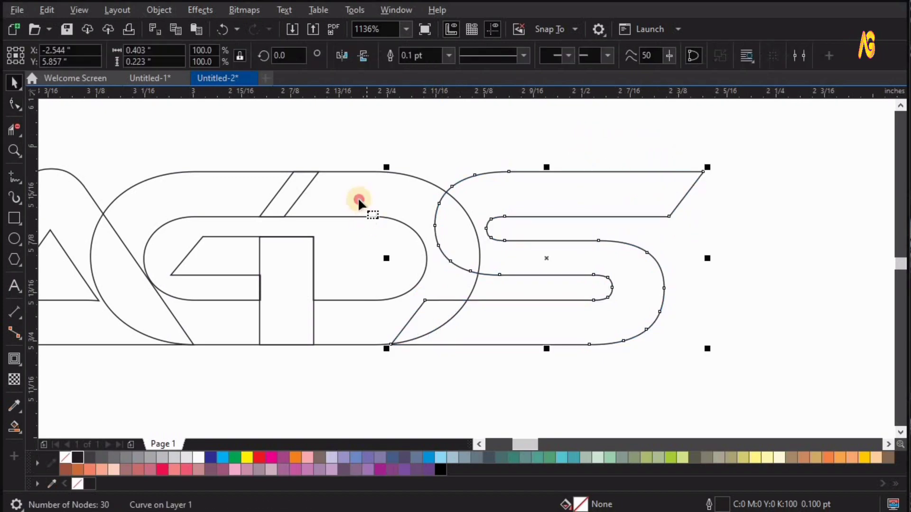
# Step: Shorten the G's upper arm by moving its two slanted end nodes left, leaving a diagonal gap to the D
pyautogui.click(359, 199)
pyautogui.press('space')
pyautogui.moveTo(238, 226)
pyautogui.mouseDown()
pyautogui.moveTo(295, 217)
pyautogui.moveTo(250, 216)
pyautogui.mouseUp()
pyautogui.click(277, 211)
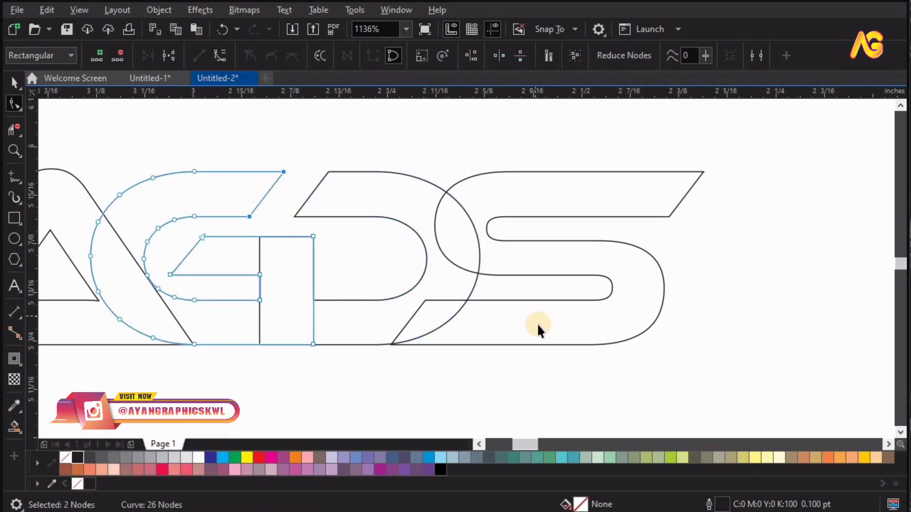
# Step: Move the S left so that it overlaps the D more deeply and its tail starts near the D's stem
pyautogui.press('space')
pyautogui.press('space')
pyautogui.click(593, 323)
pyautogui.press('space')
pyautogui.moveTo(573, 323); pyautogui.dragTo(523, 317)
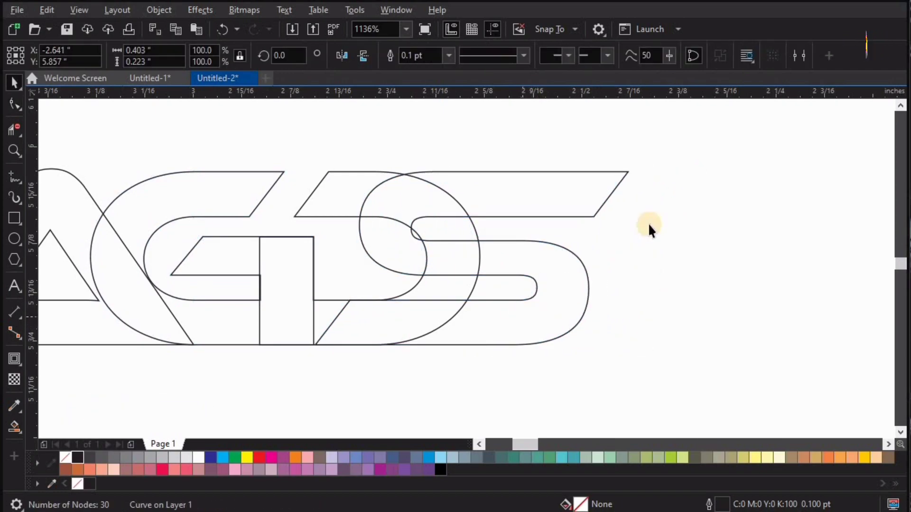
# Step: Shift the S slightly right, by about 0.008 in, to fine-tune its overlap with the D
pyautogui.press('z')
pyautogui.scroll(-2, 650, 223)
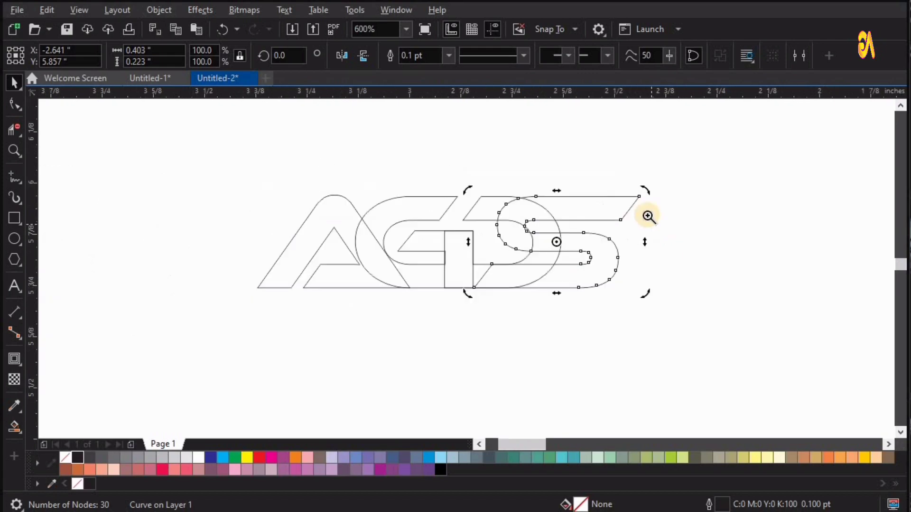
pyautogui.moveTo(708, 171); pyautogui.dragTo(366, 316)
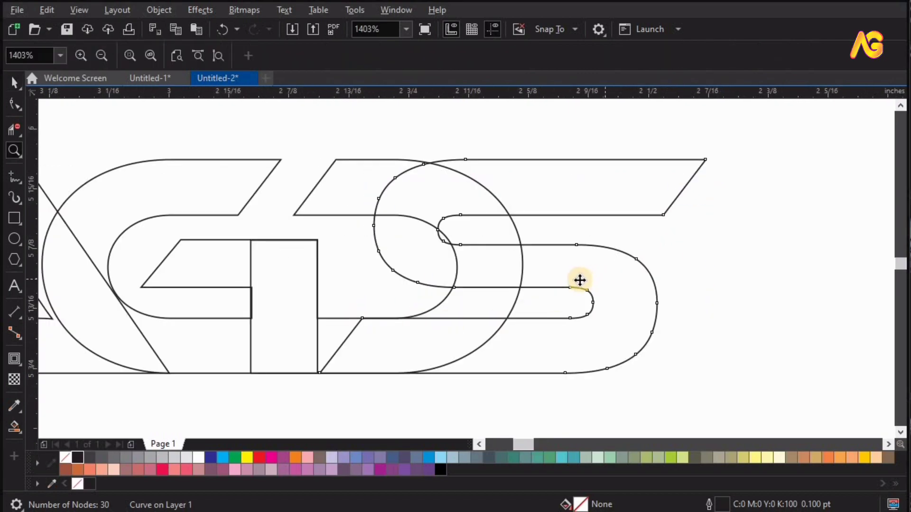
pyautogui.press('space')
pyautogui.moveTo(580, 279); pyautogui.dragTo(588, 280)
pyautogui.press('Escape')
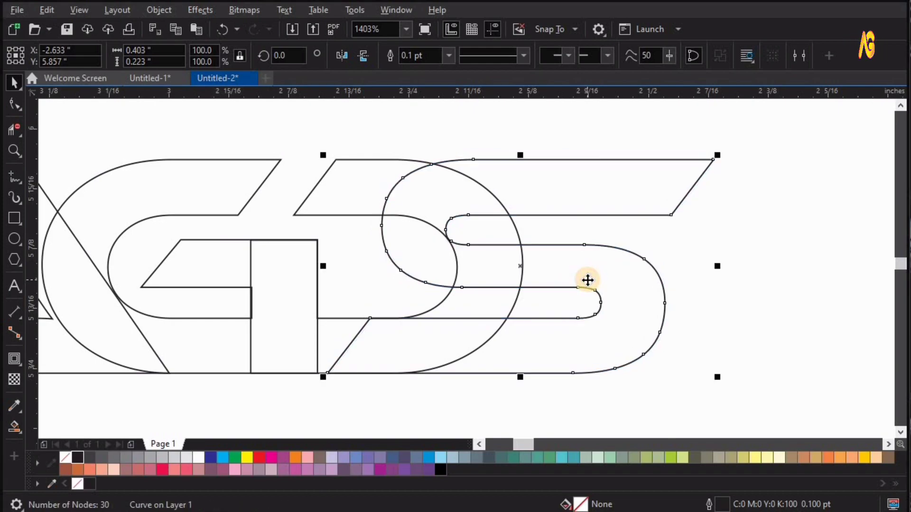
# Step: Shorten the S's upper arm by moving its two slanted end nodes left about 0.040 in
pyautogui.press('F10')
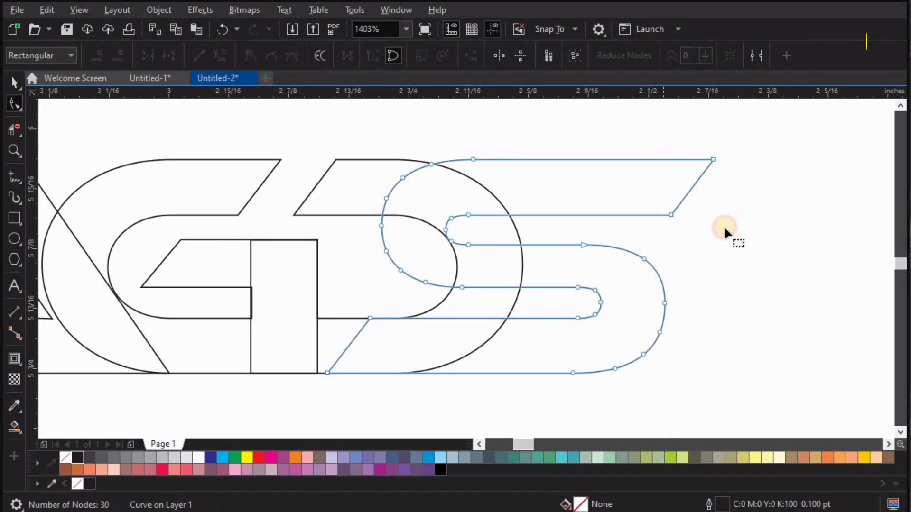
pyautogui.moveTo(671, 215); pyautogui.dragTo(637, 215)
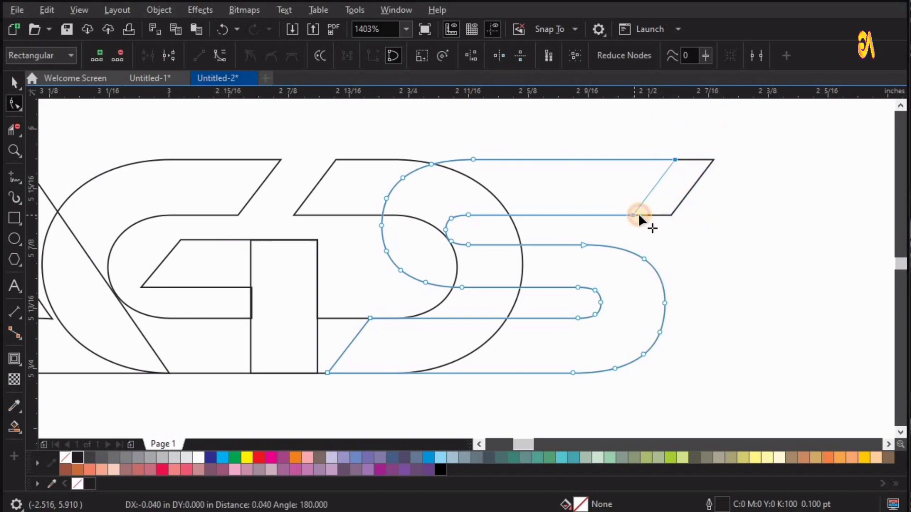
pyautogui.press('space')
pyautogui.click(743, 292)
pyautogui.press('F4')
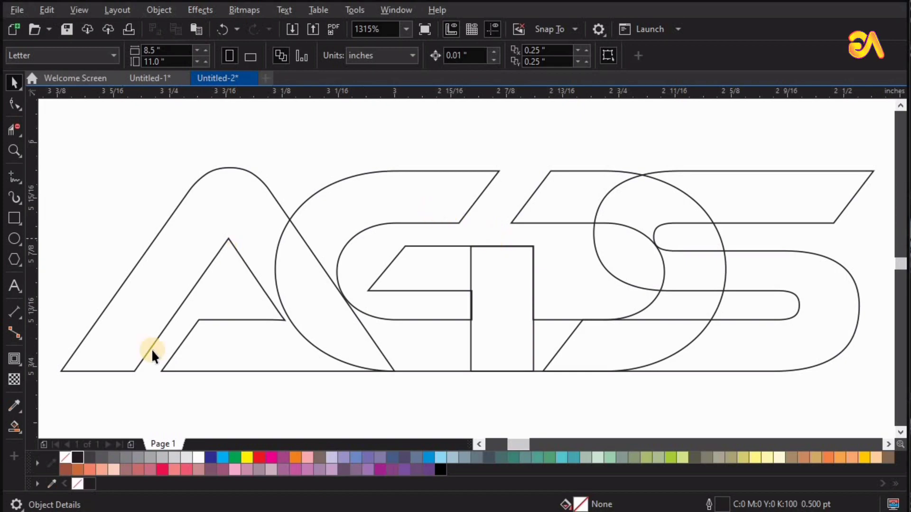
# Step: Apply a one-step outside contour to the A with an offset of about 0.011 in
pyautogui.click(14, 359)
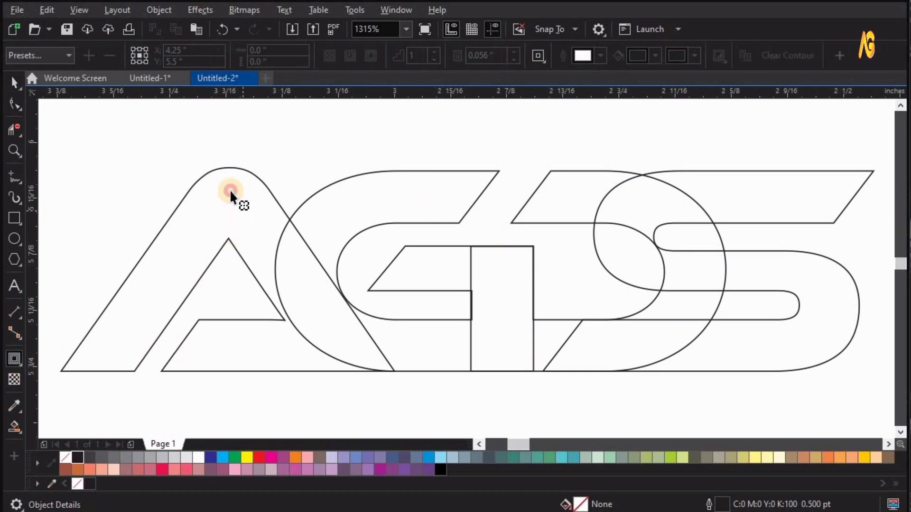
pyautogui.click(232, 171)
pyautogui.click(21, 336)
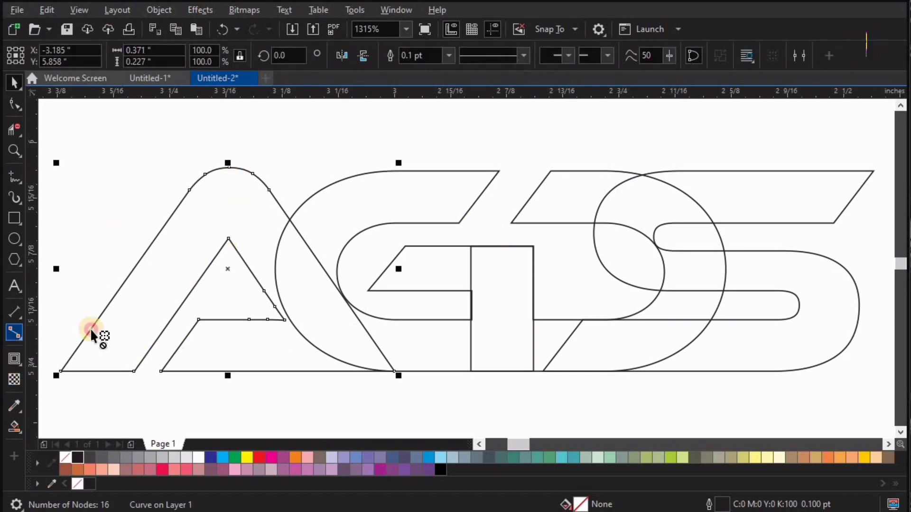
pyautogui.moveTo(226, 165); pyautogui.dragTo(228, 158)
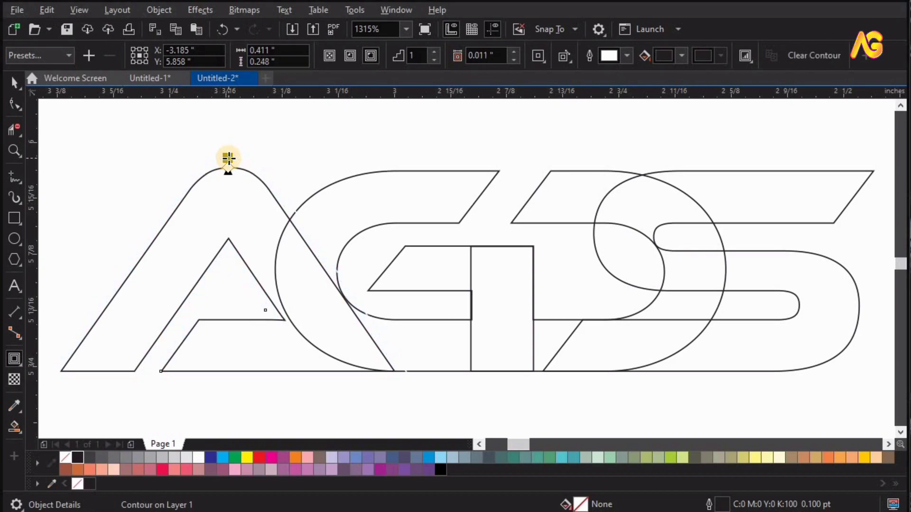
# Step: Break the A's contour apart and color the outlines of both resulting curves cyan
pyautogui.rightClick(237, 161)
pyautogui.click(264, 171)
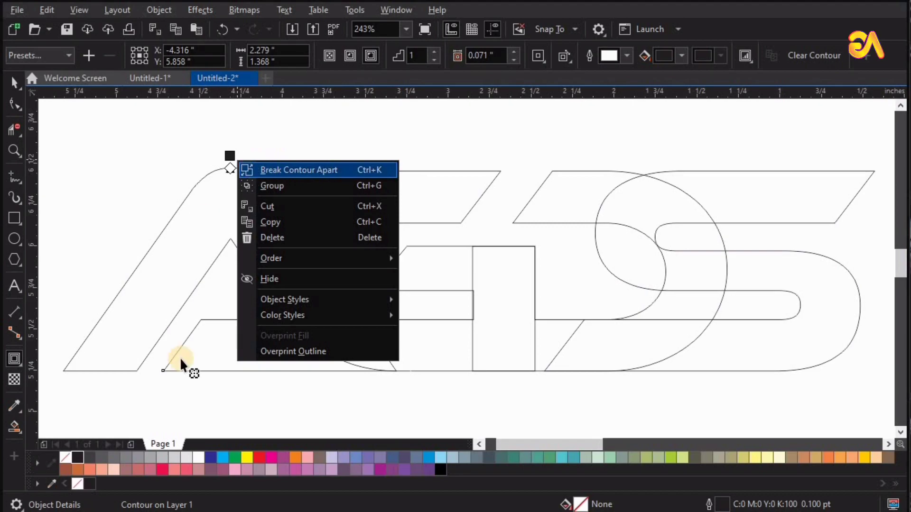
pyautogui.rightClick(223, 456)
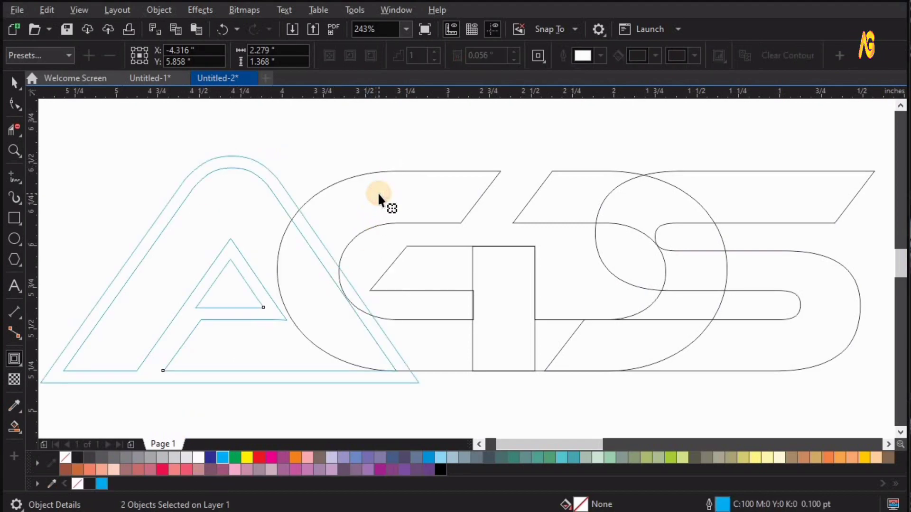
# Step: Apply one-step outside contours with a 0.058 in offset to the G and the D
pyautogui.click(377, 192)
pyautogui.click(369, 55)
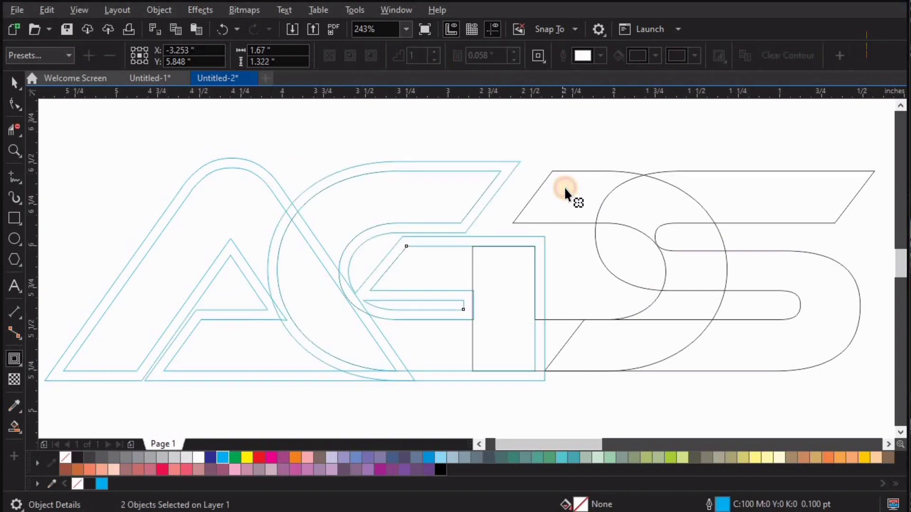
pyautogui.click(566, 188)
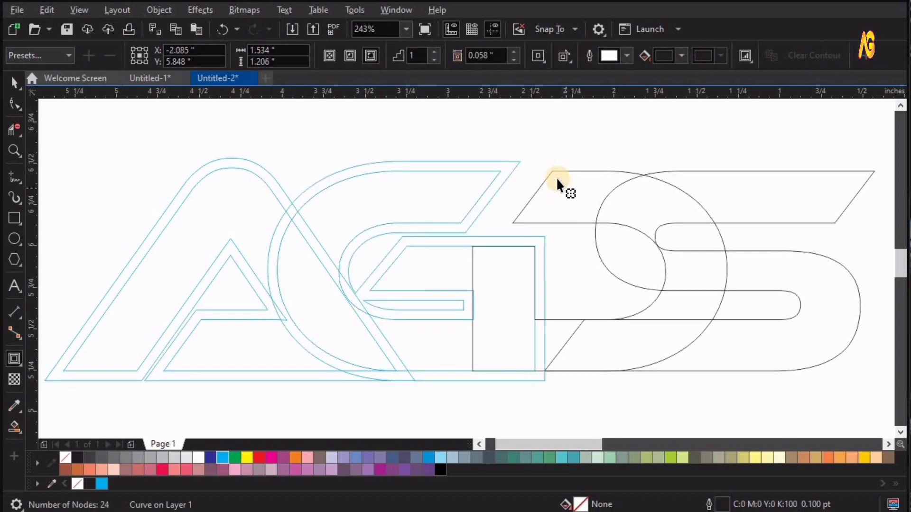
pyautogui.click(370, 56)
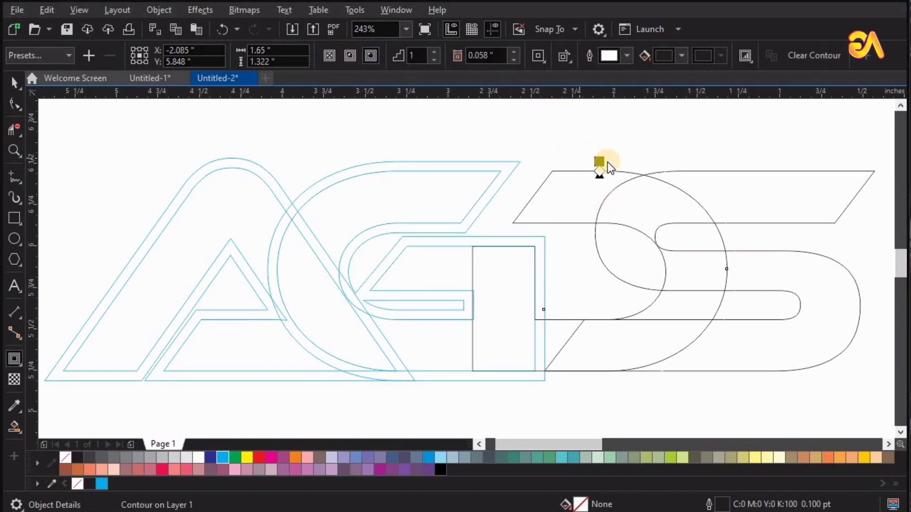
# Step: Break the D's contour apart and color the outlines of both resulting curves cyan
pyautogui.rightClick(569, 165)
pyautogui.press('Escape')
pyautogui.rightClick(570, 168)
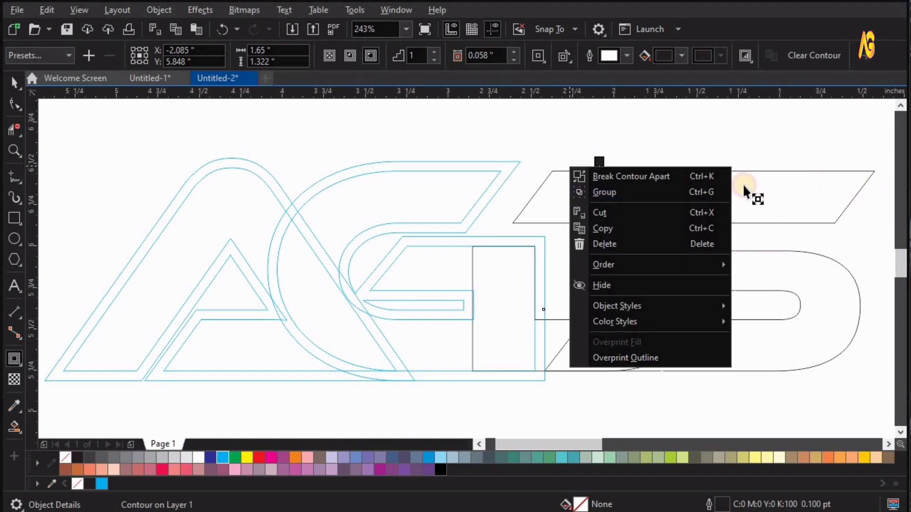
pyautogui.click(744, 186)
pyautogui.rightClick(590, 170)
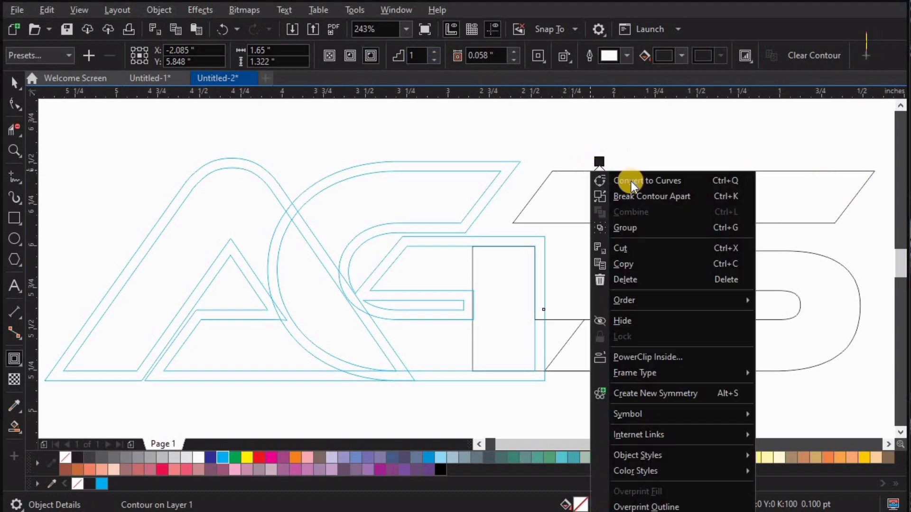
pyautogui.click(621, 195)
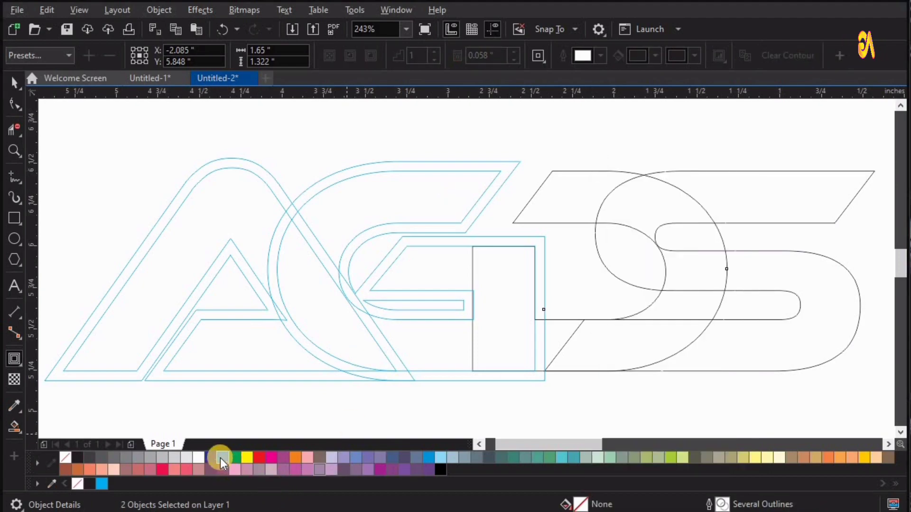
pyautogui.rightClick(222, 458)
# Step: Give the S a 0.058 in outside contour, broken apart from the letter, with both curves outlined in cyan
pyautogui.click(775, 189)
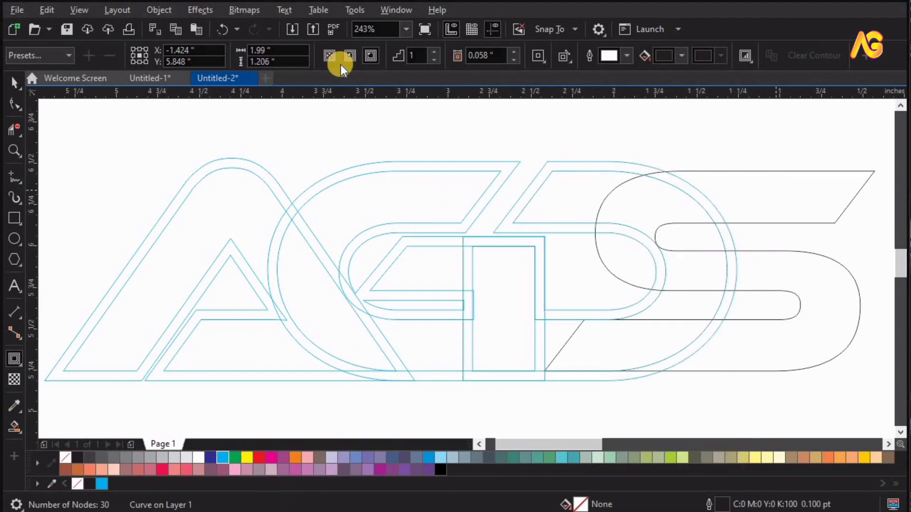
pyautogui.click(372, 56)
pyautogui.rightClick(733, 166)
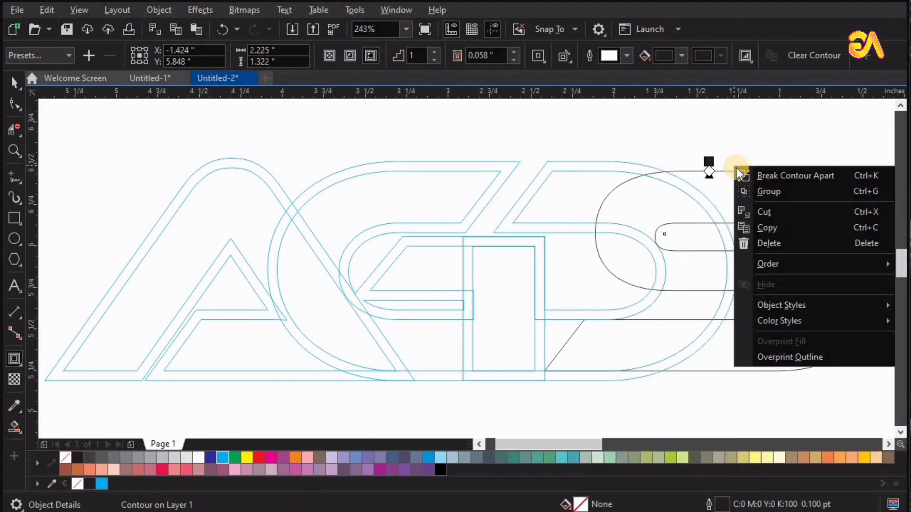
pyautogui.click(769, 175)
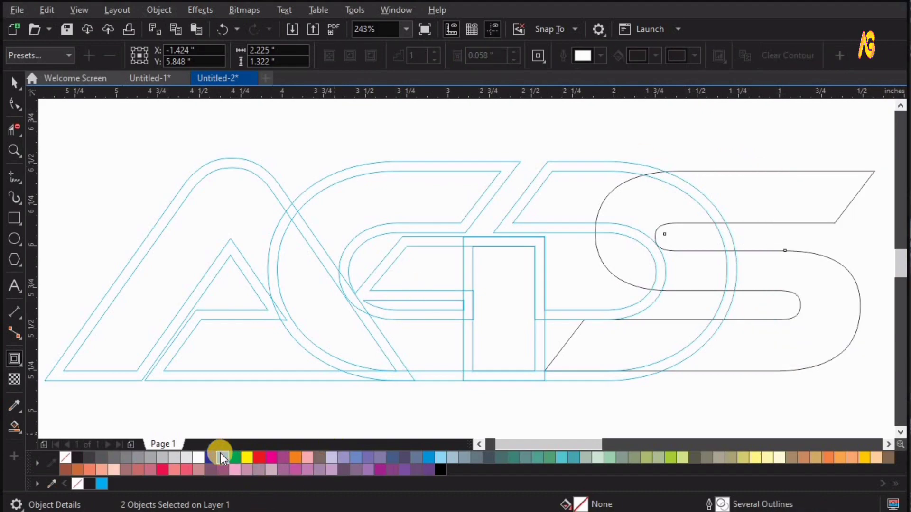
pyautogui.rightClick(221, 457)
pyautogui.click(658, 132)
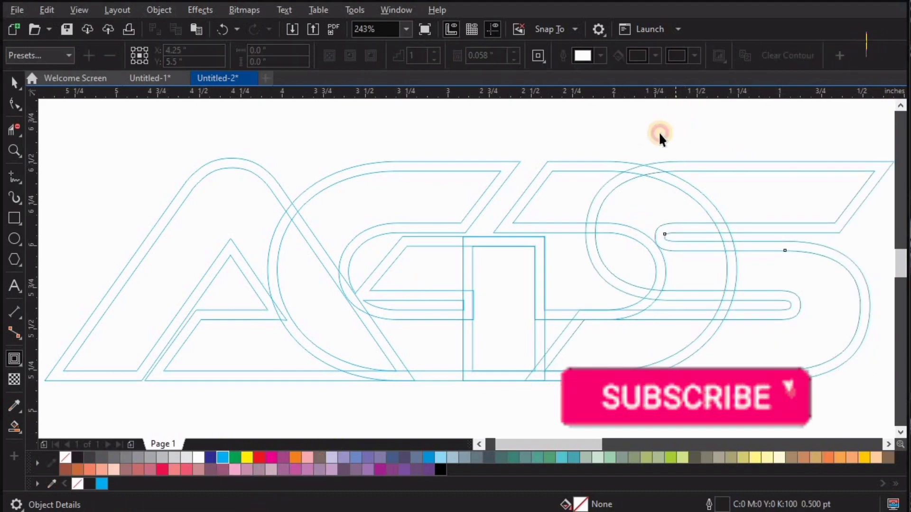
# Step: Use Smart Fill to fill the A's regions and the G's upper arm with 90% black, leaving gaps where contours cross
pyautogui.click(22, 431)
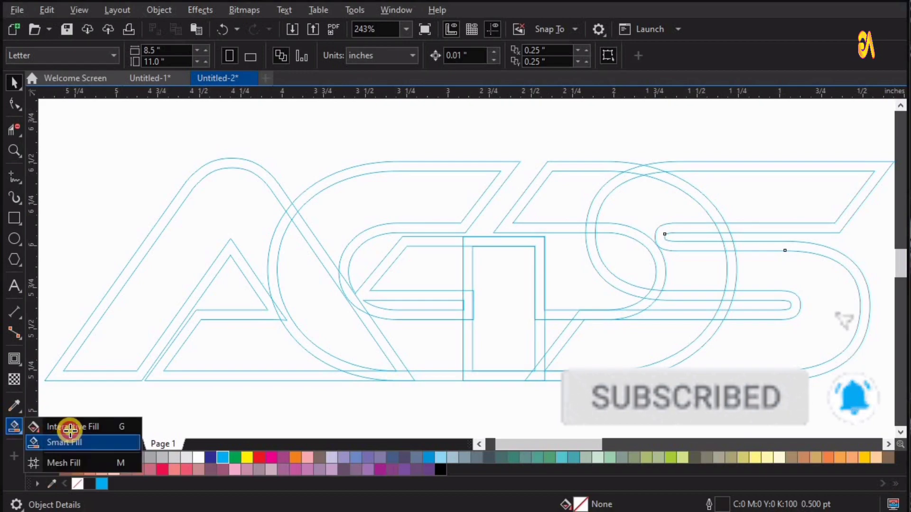
pyautogui.click(72, 441)
pyautogui.click(152, 300)
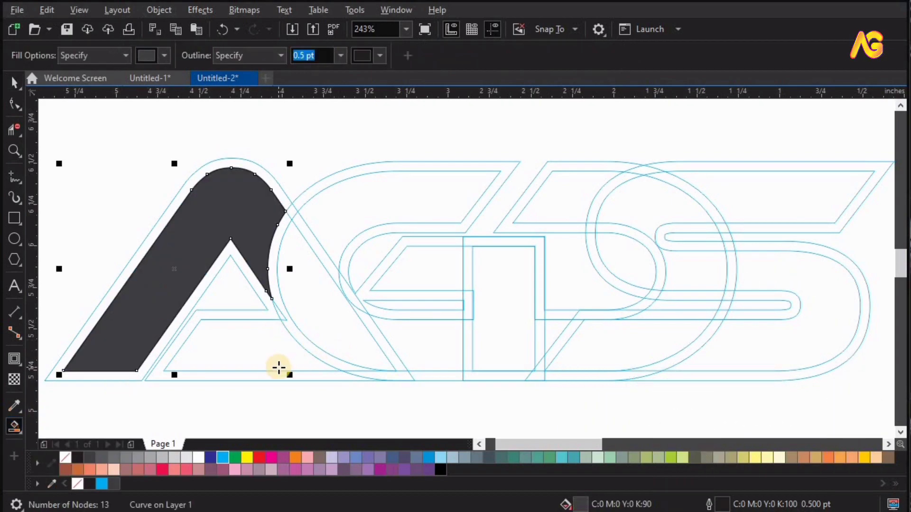
pyautogui.click(329, 335)
pyautogui.click(346, 271)
pyautogui.click(414, 218)
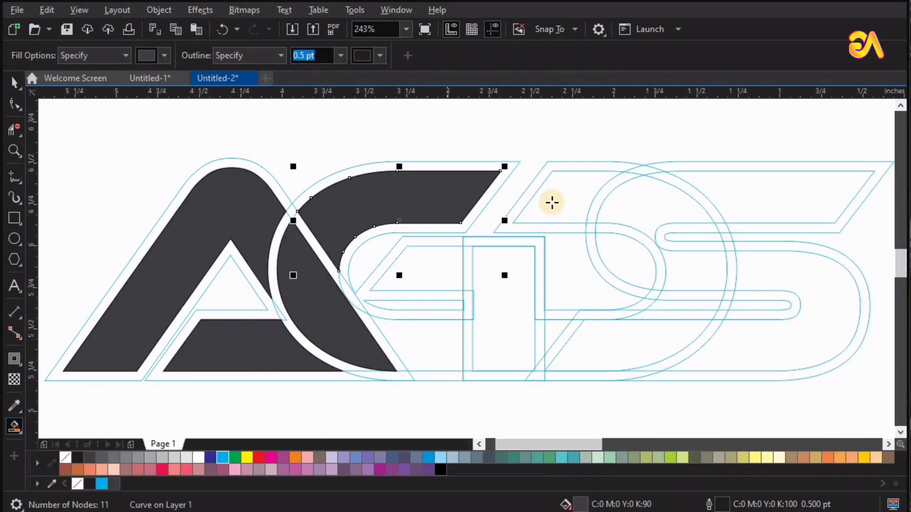
# Step: Smart Fill the D's upper arm, curved bowl and lower arm with 90% black, including the strips where the S crosses
pyautogui.click(594, 207)
pyautogui.click(625, 199)
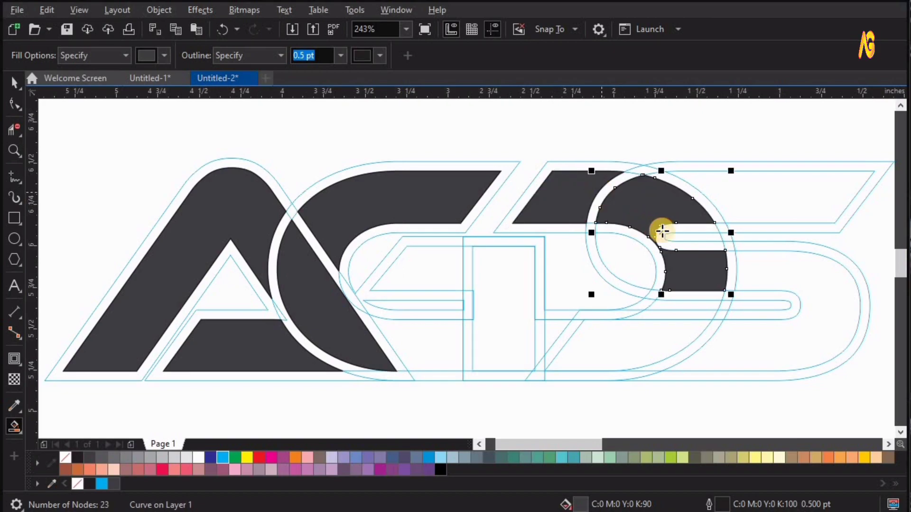
pyautogui.click(601, 192)
pyautogui.click(668, 226)
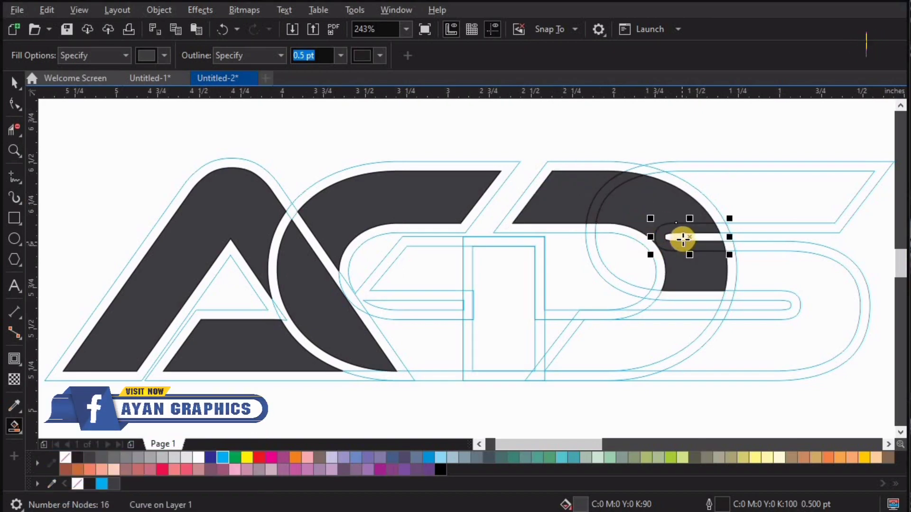
pyautogui.click(683, 239)
pyautogui.click(689, 294)
pyautogui.click(682, 305)
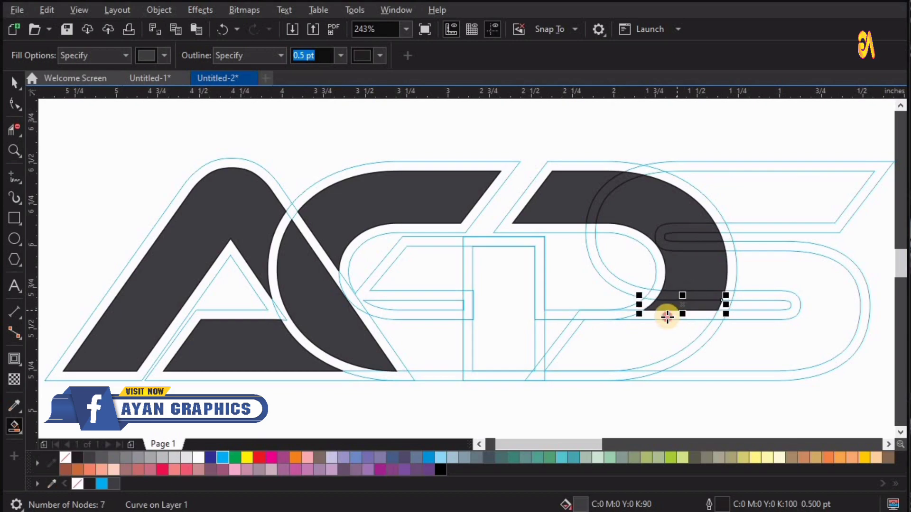
pyautogui.click(667, 317)
pyautogui.click(647, 346)
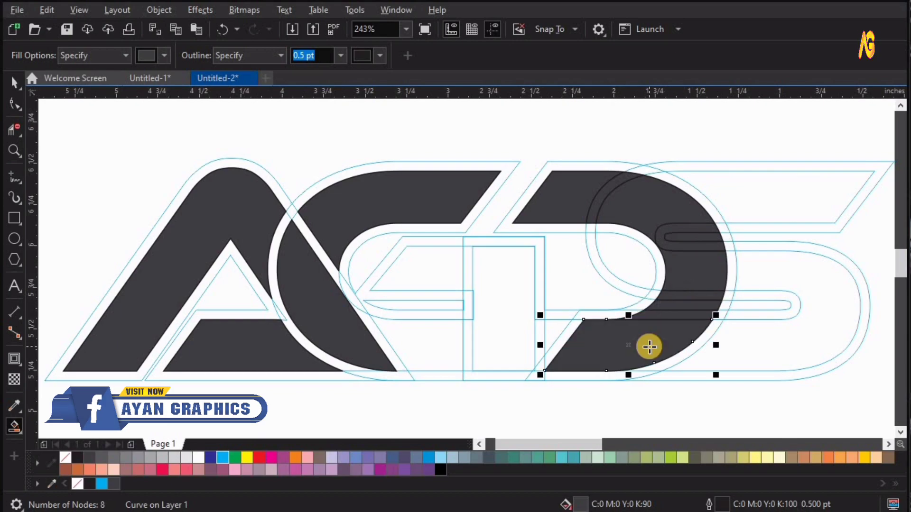
# Step: Smart Fill the G's lower bar, the central stem, the D's lower corner and the narrow gaps beside the stem with 90% black
pyautogui.click(555, 337)
pyautogui.click(549, 342)
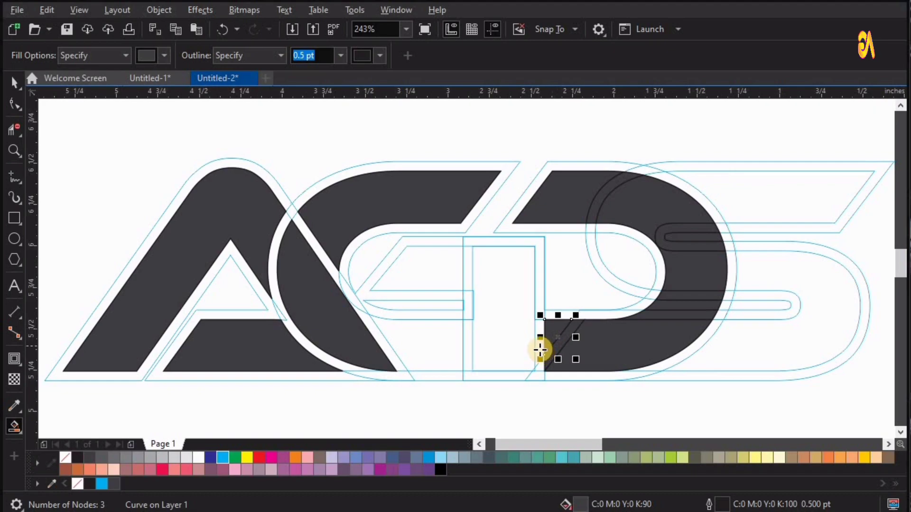
pyautogui.click(451, 349)
pyautogui.click(510, 313)
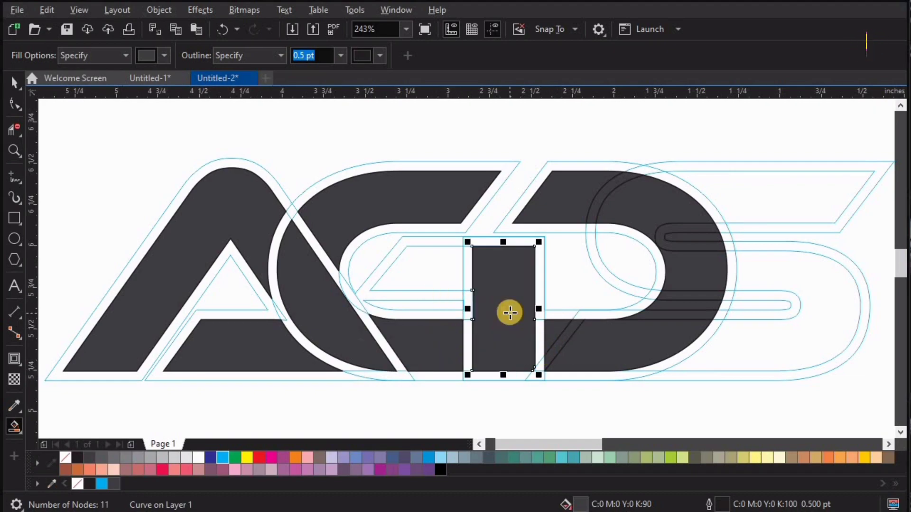
pyautogui.click(541, 345)
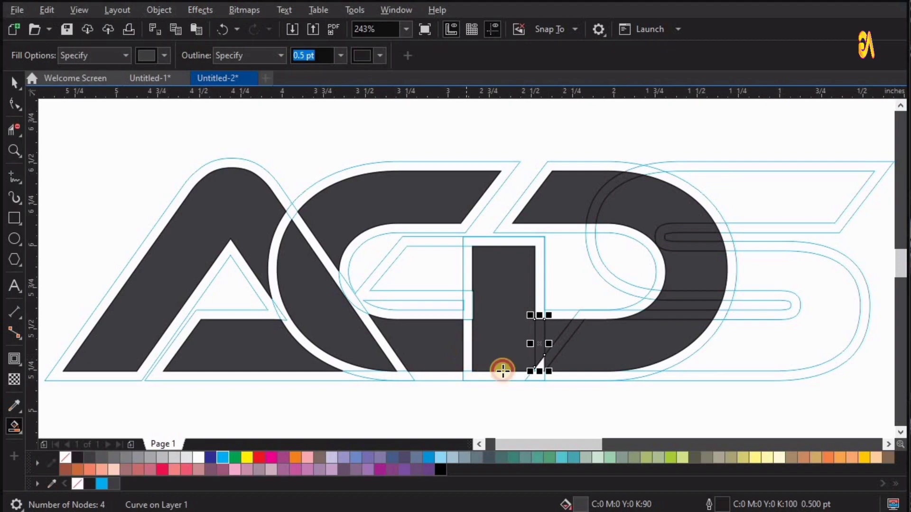
pyautogui.click(467, 353)
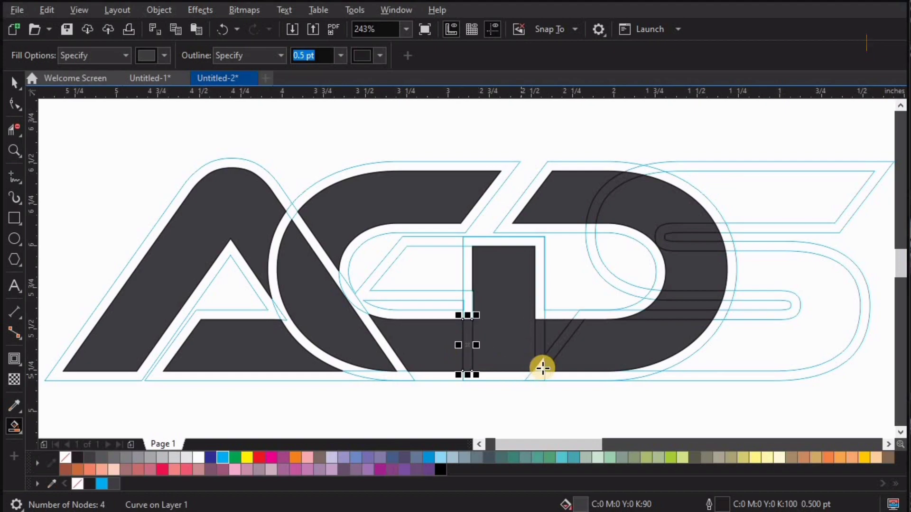
# Step: Smart Fill the S's upper arm and lower bowl, plus the diagonal strip where the A's leg crosses the G, with 90% black
pyautogui.click(785, 193)
pyautogui.click(795, 266)
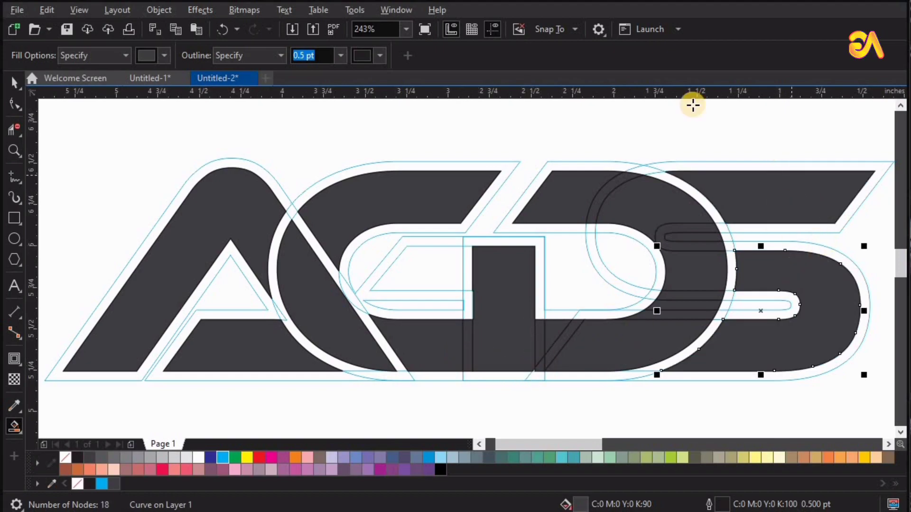
pyautogui.press('space')
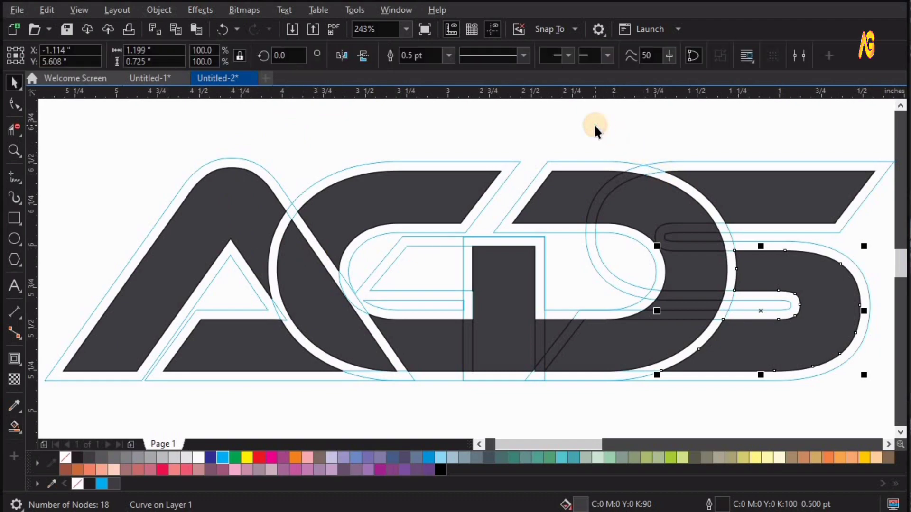
pyautogui.click(593, 124)
pyautogui.press('F4')
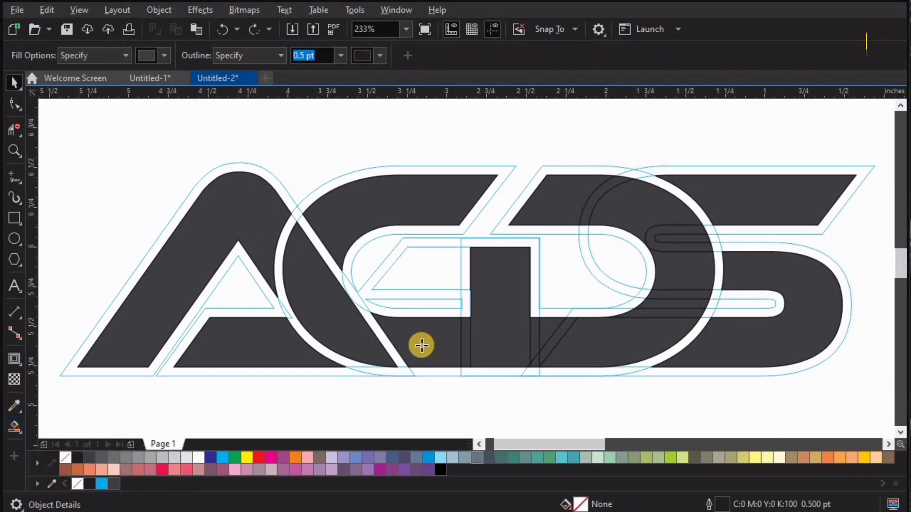
pyautogui.click(387, 342)
pyautogui.press('space')
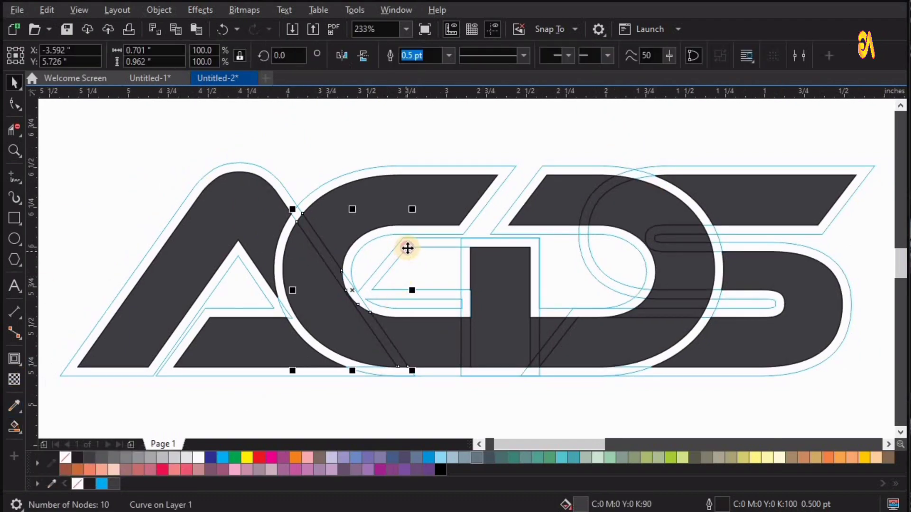
# Step: Delete the G's original cyan outline, its outer contour and the D's outer contour
pyautogui.click(406, 248)
pyautogui.press('Delete')
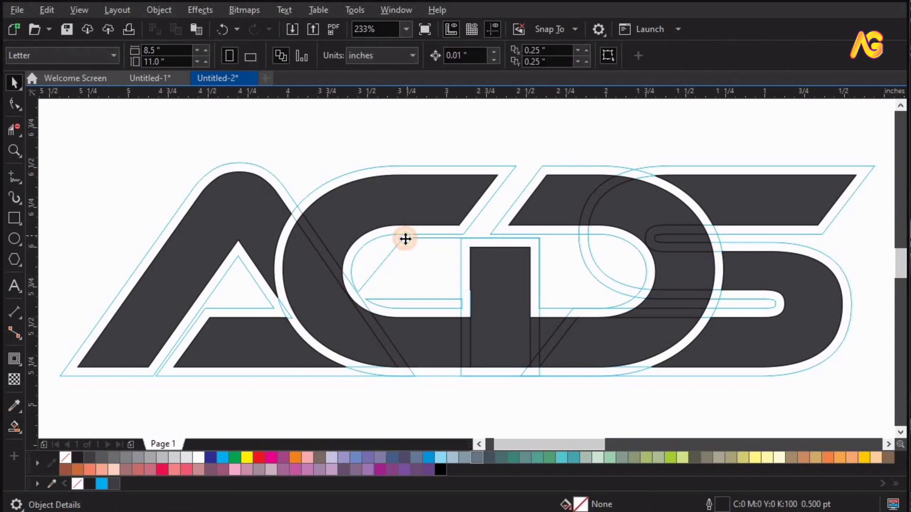
pyautogui.click(406, 235)
pyautogui.press('Delete')
pyautogui.click(500, 227)
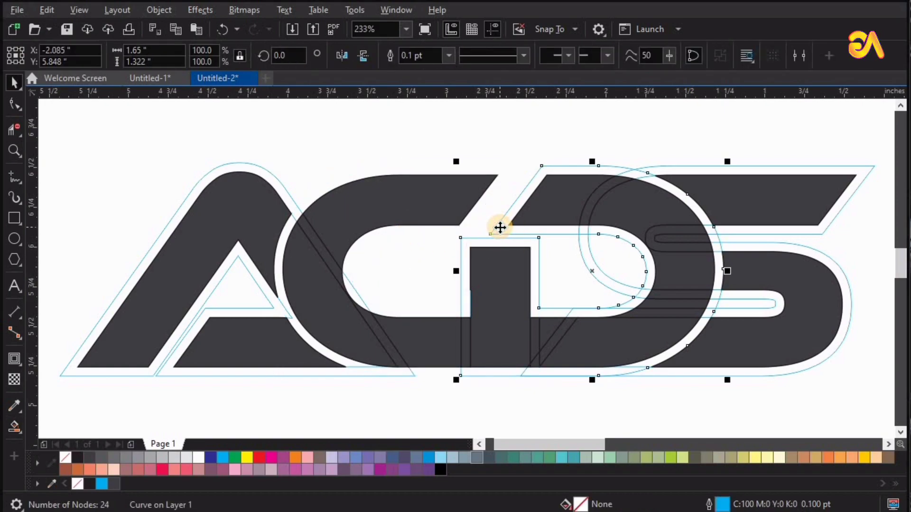
pyautogui.press('Delete')
# Step: Delete the S's and the A's original cyan outlines together with their outer contours
pyautogui.click(589, 268)
pyautogui.press('Delete')
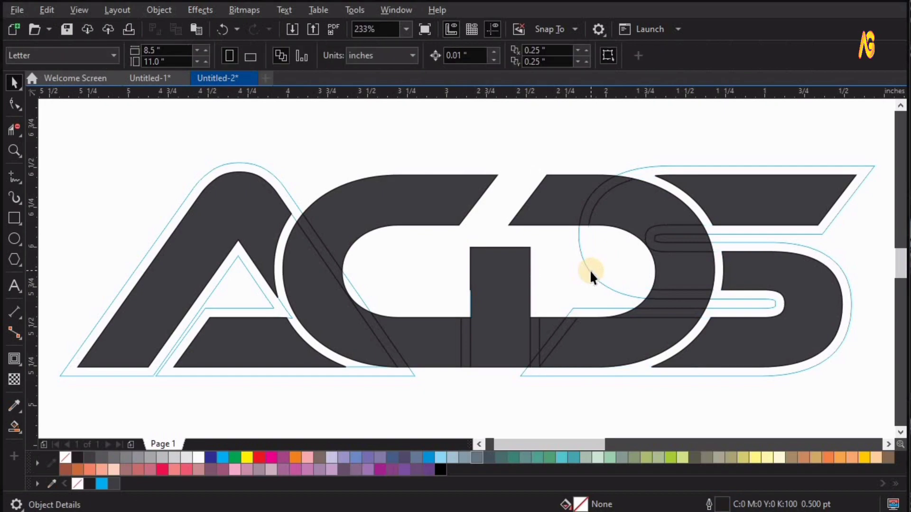
pyautogui.click(590, 270)
pyautogui.press('Delete')
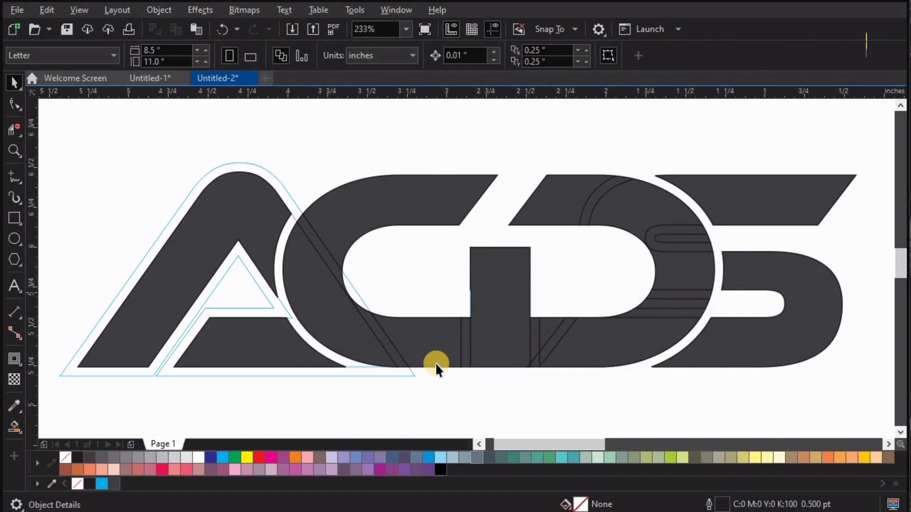
pyautogui.click(403, 375)
pyautogui.press('Delete')
pyautogui.click(356, 368)
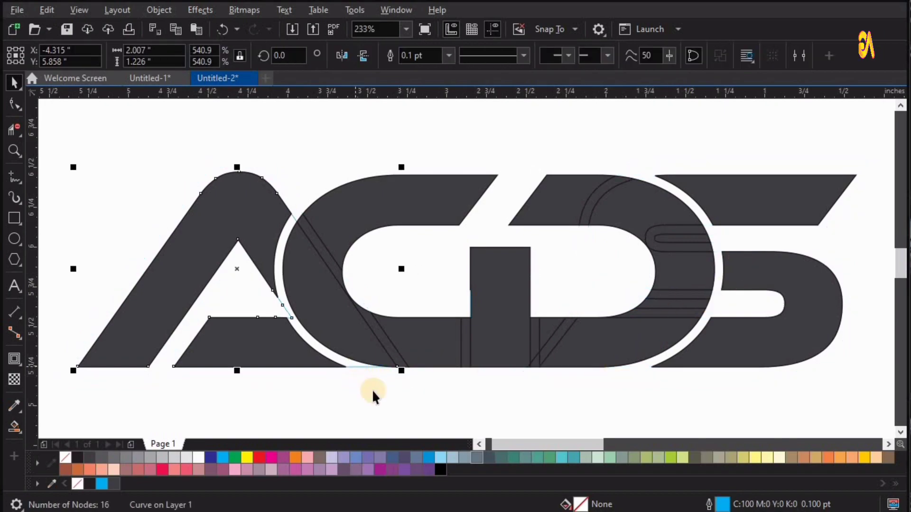
pyautogui.press('Delete')
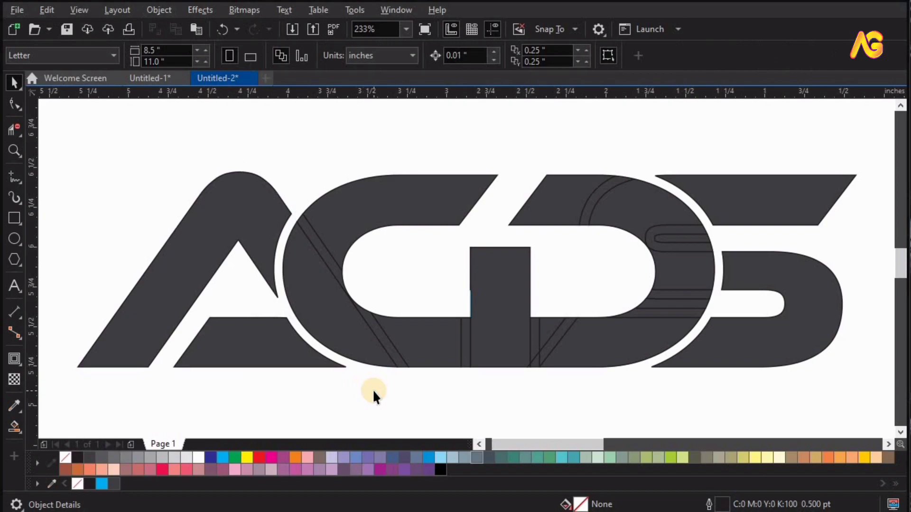
# Step: Fill all pieces of the lettermark with black and weld them together
pyautogui.scroll(1, 373, 392)
pyautogui.hotkey('ctrl', 'a')
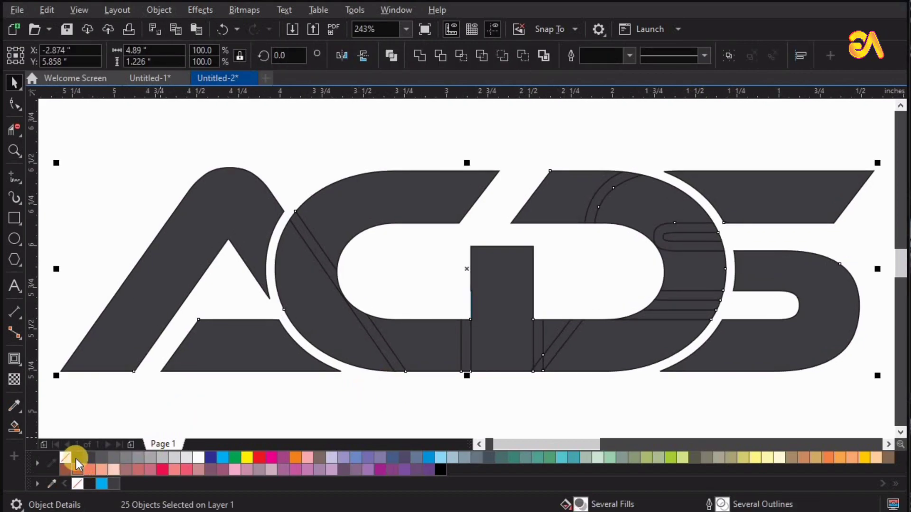
pyautogui.click(76, 459)
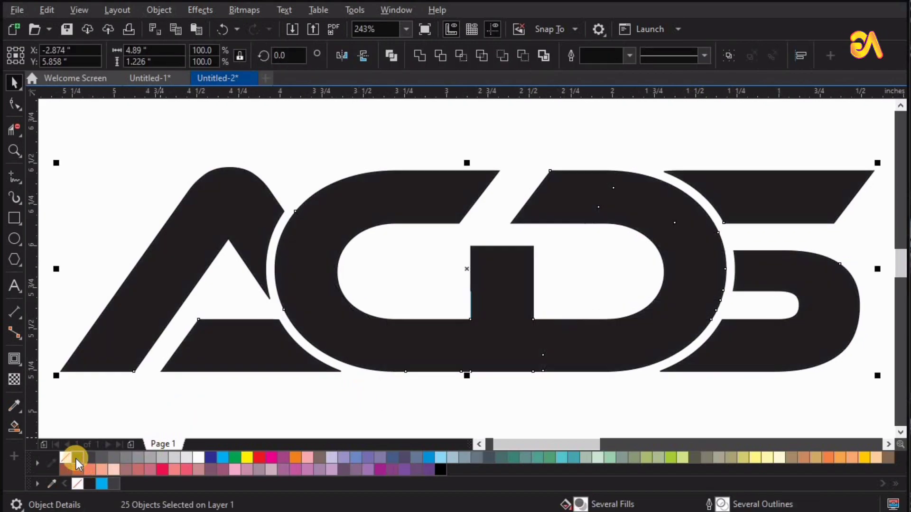
pyautogui.click(415, 57)
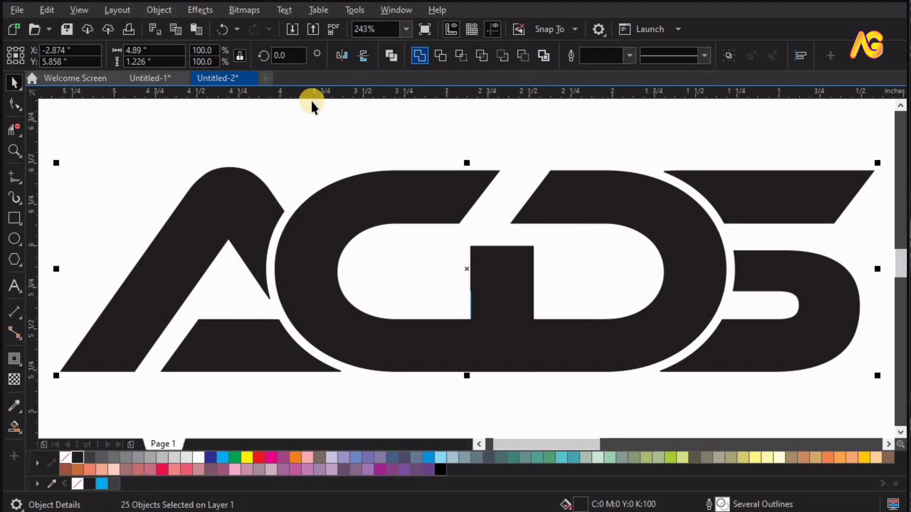
pyautogui.click(361, 136)
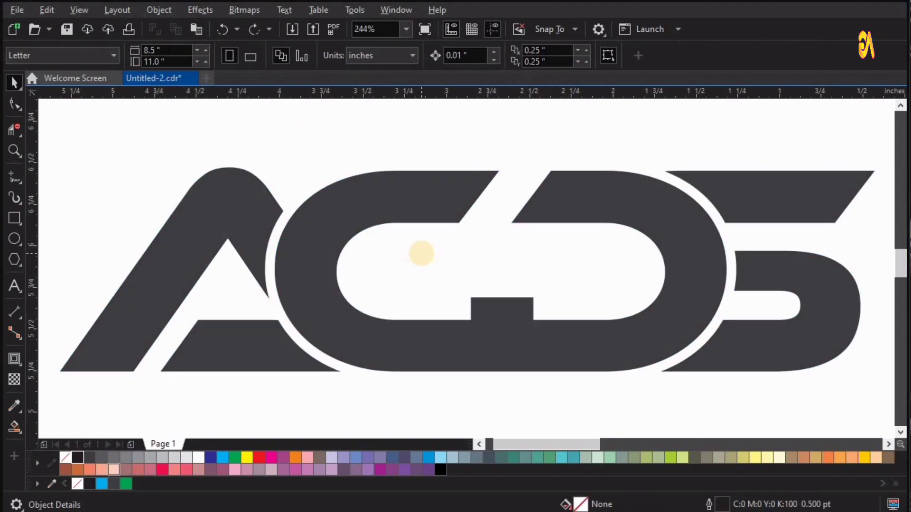
# Step: Draw a circle about 6.3 in across in the empty area away from the lettermark
pyautogui.scroll(-2, 383, 152)
pyautogui.press('z')
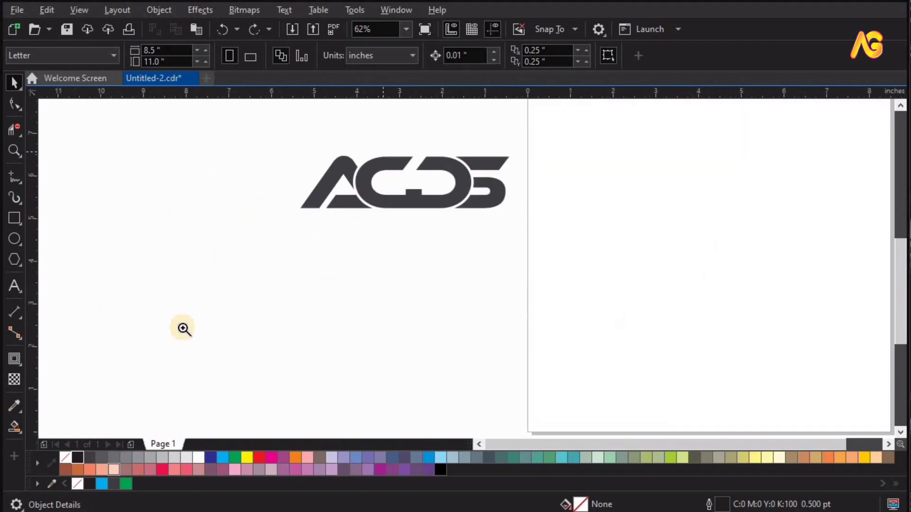
pyautogui.moveTo(181, 327); pyautogui.dragTo(740, 94)
pyautogui.scroll(-2, 593, 198)
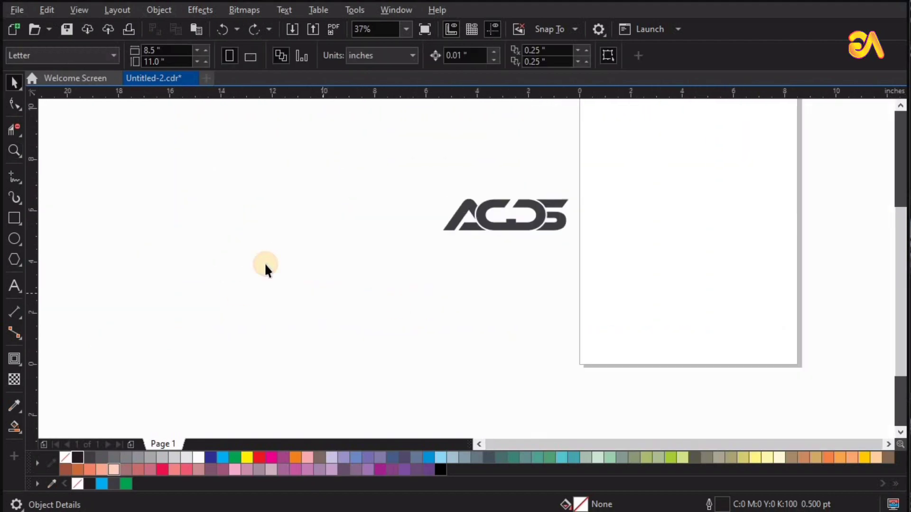
pyautogui.click(14, 239)
pyautogui.moveTo(97, 161); pyautogui.dragTo(266, 303)
pyautogui.press('z')
pyautogui.moveTo(349, 122); pyautogui.dragTo(82, 378)
pyautogui.press('space')
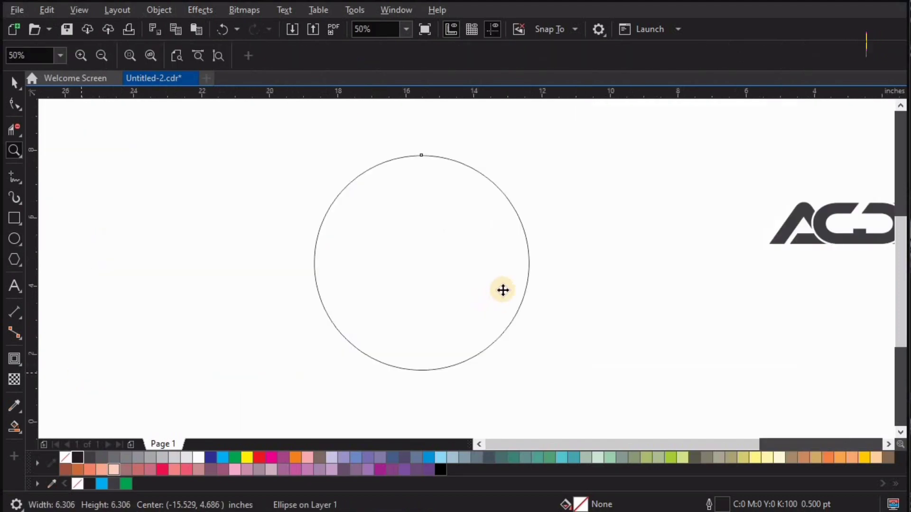
# Step: Make a copy of the circle scaled to about 5.4 in, left-align it with the original and shift it slightly further left
pyautogui.moveTo(530, 265); pyautogui.dragTo(503, 268)
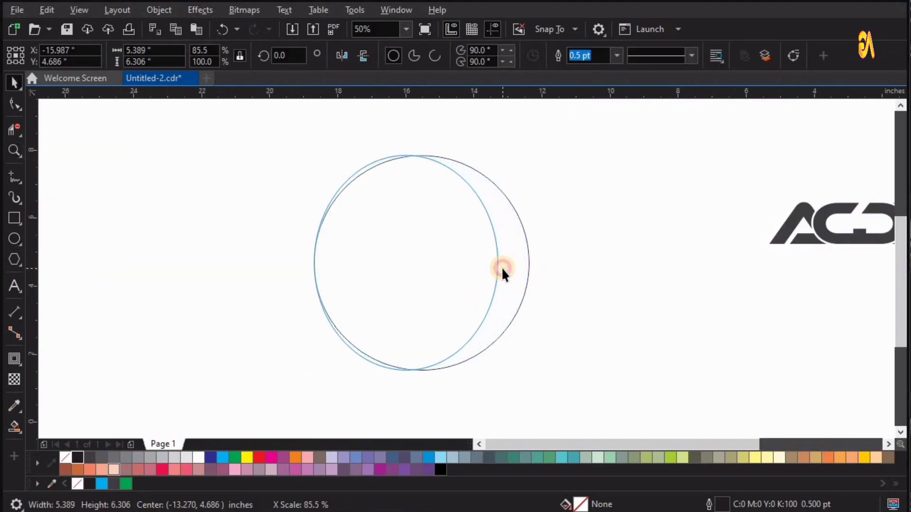
pyautogui.hotkey('ctrl', 'z')
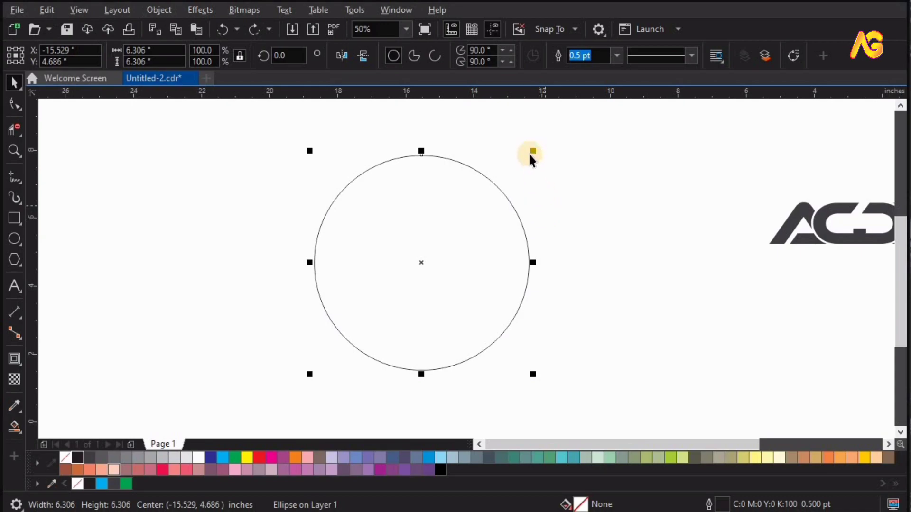
pyautogui.moveTo(532, 150); pyautogui.dragTo(521, 166)
pyautogui.keyDown('shift'); pyautogui.click(519, 228); pyautogui.keyUp('shift')
pyautogui.press('l')
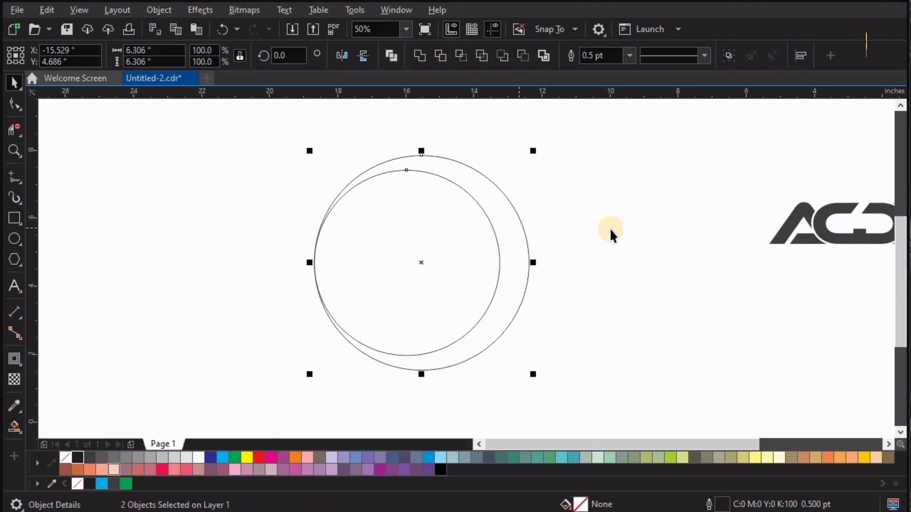
pyautogui.click(611, 229)
pyautogui.click(427, 276)
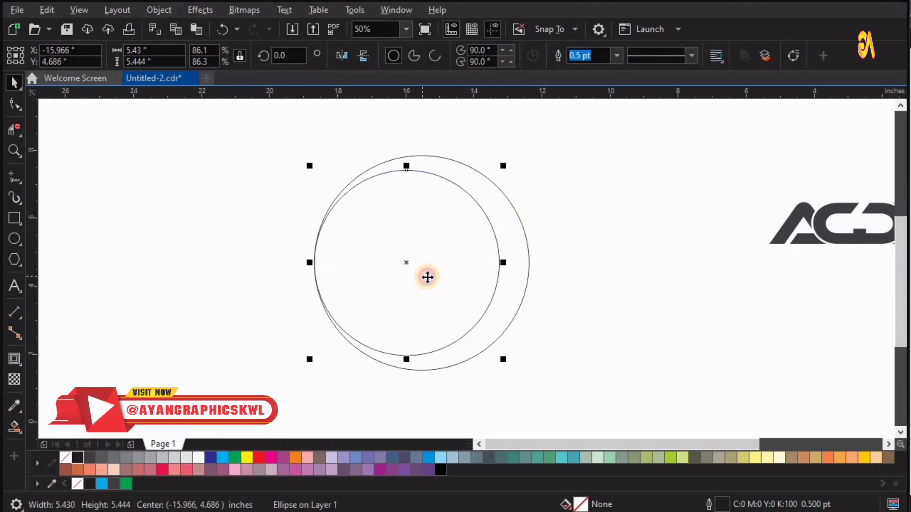
pyautogui.moveTo(427, 277); pyautogui.dragTo(424, 276)
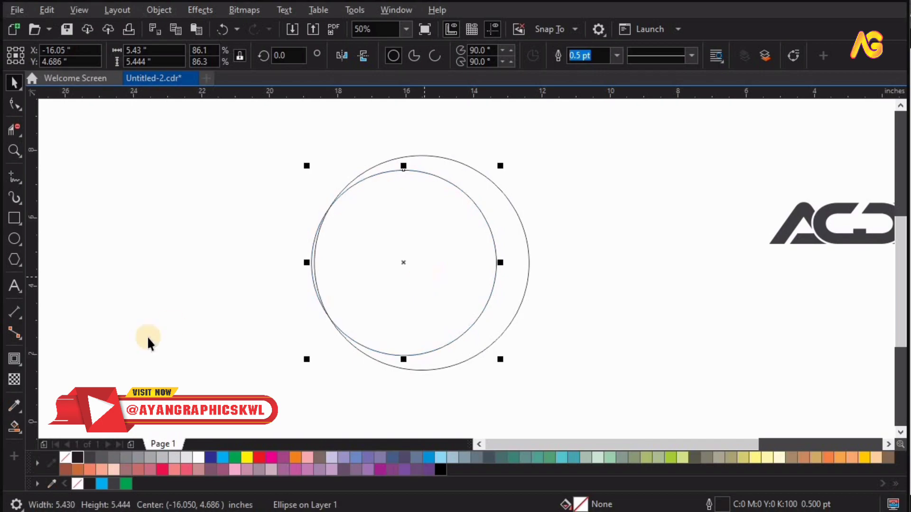
# Step: Smart Fill the crescent between the two circles with 90% black
pyautogui.click(14, 426)
pyautogui.click(522, 275)
pyautogui.press('space')
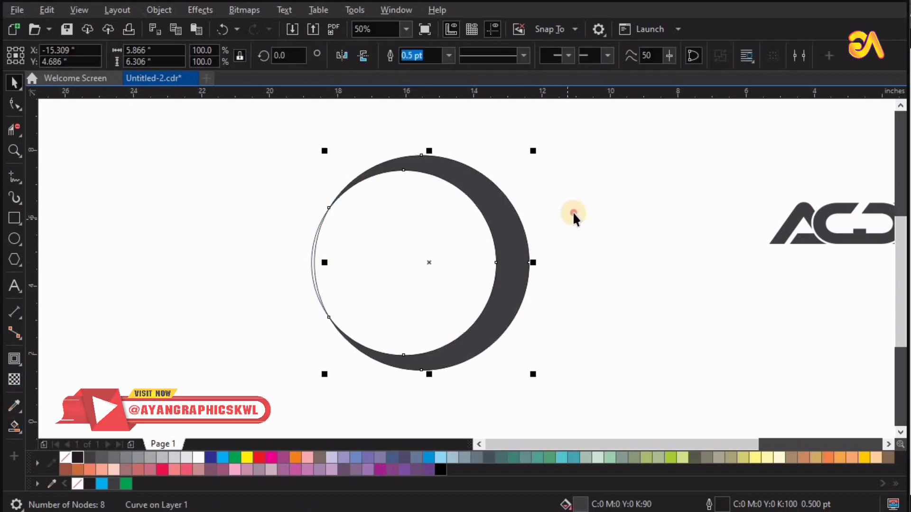
pyautogui.click(573, 213)
# Step: Make a copy of the inner circle scaled to about 4.3 in and right-align it with the circle it came from
pyautogui.click(379, 248)
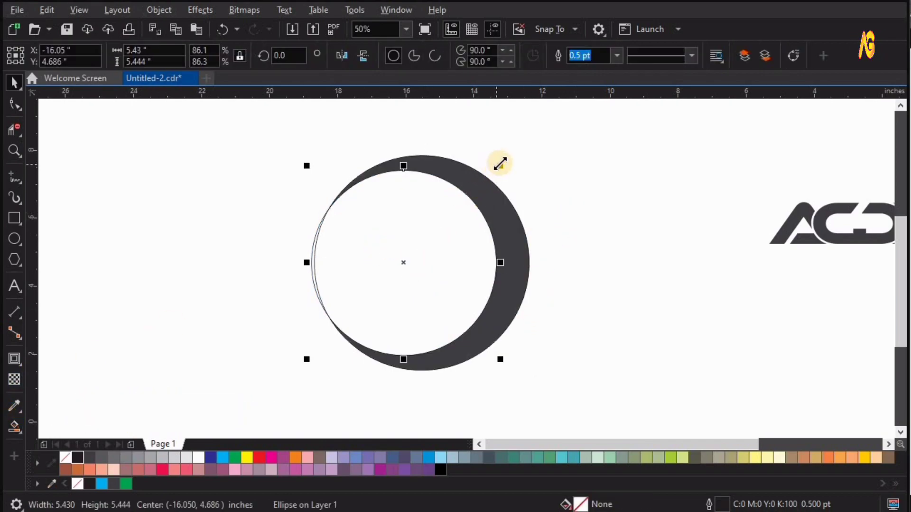
pyautogui.moveTo(500, 164); pyautogui.dragTo(496, 183)
pyautogui.keyDown('shift'); pyautogui.click(482, 236); pyautogui.keyUp('shift')
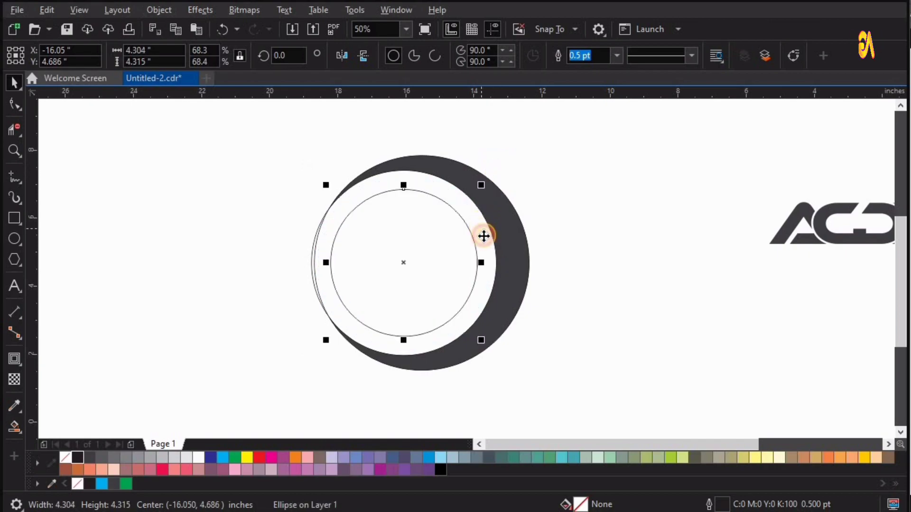
pyautogui.press('r')
pyautogui.click(618, 213)
# Step: Enlarge the smallest circle about its center to about 4.5 in across
pyautogui.press('F2')
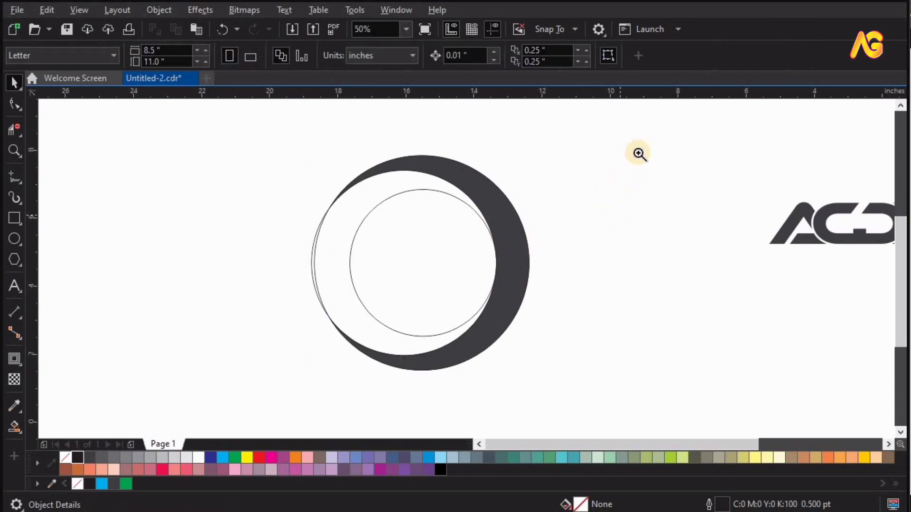
pyautogui.moveTo(639, 145); pyautogui.dragTo(194, 420)
pyautogui.press('space')
pyautogui.click(406, 180)
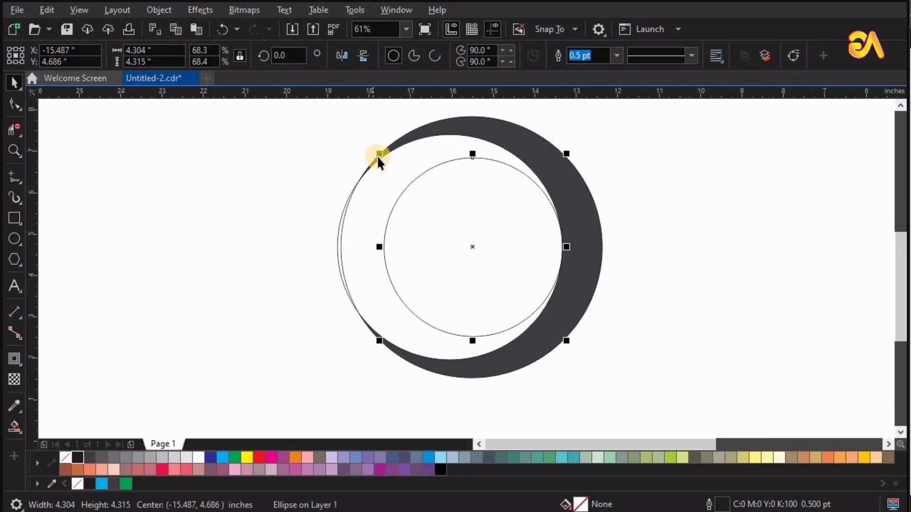
pyautogui.moveTo(375, 153); pyautogui.dragTo(374, 151)
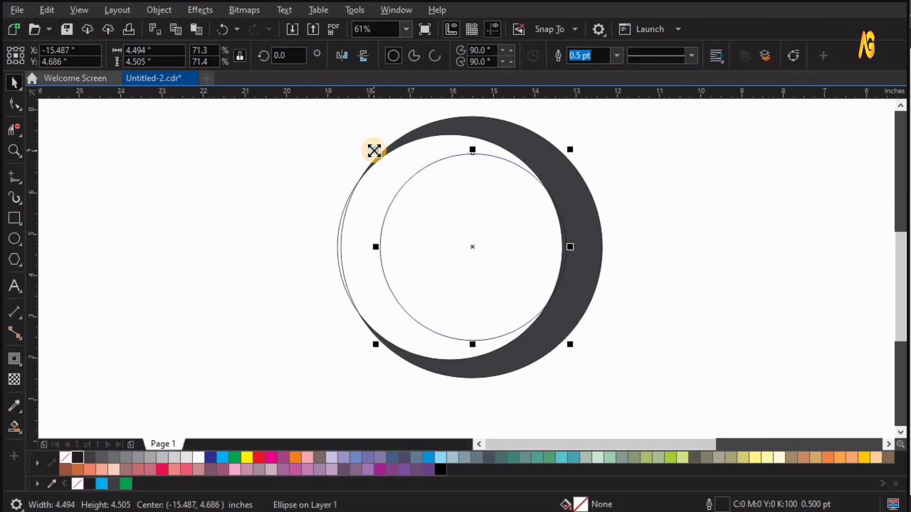
# Step: Smart Fill the area between the smallest circle and the middle circle with 90% black
pyautogui.click(14, 426)
pyautogui.click(353, 234)
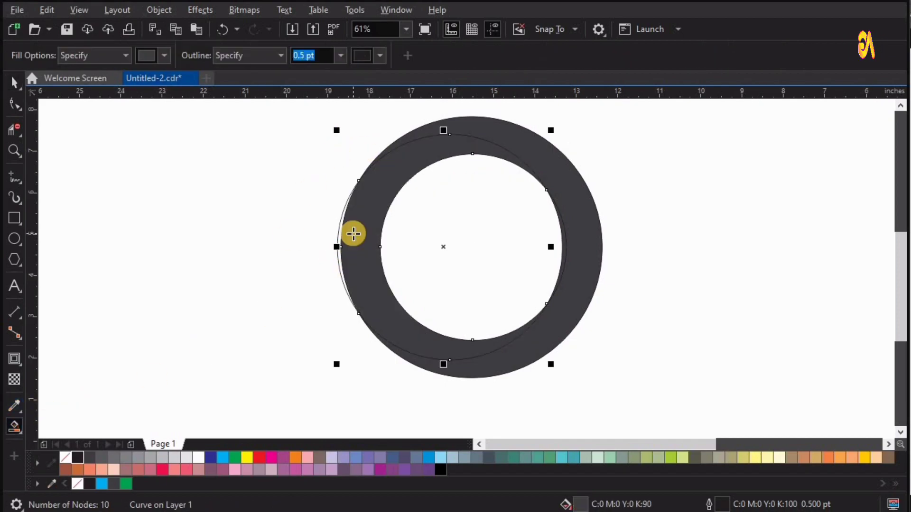
pyautogui.press('space')
pyautogui.click(750, 192)
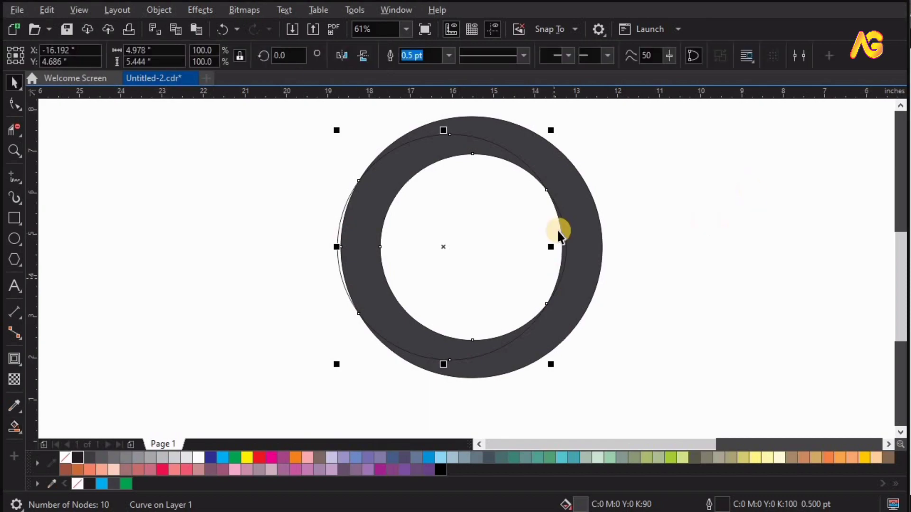
pyautogui.click(432, 147)
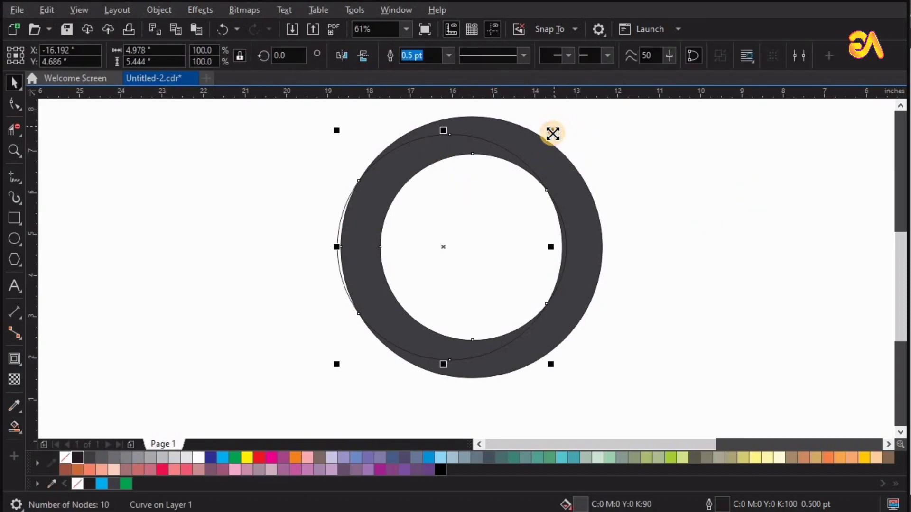
# Step: Shrink the inner crescent about its center to 93.5% and delete the guide circles left around the emblem
pyautogui.moveTo(552, 134); pyautogui.dragTo(545, 138)
pyautogui.click(356, 283)
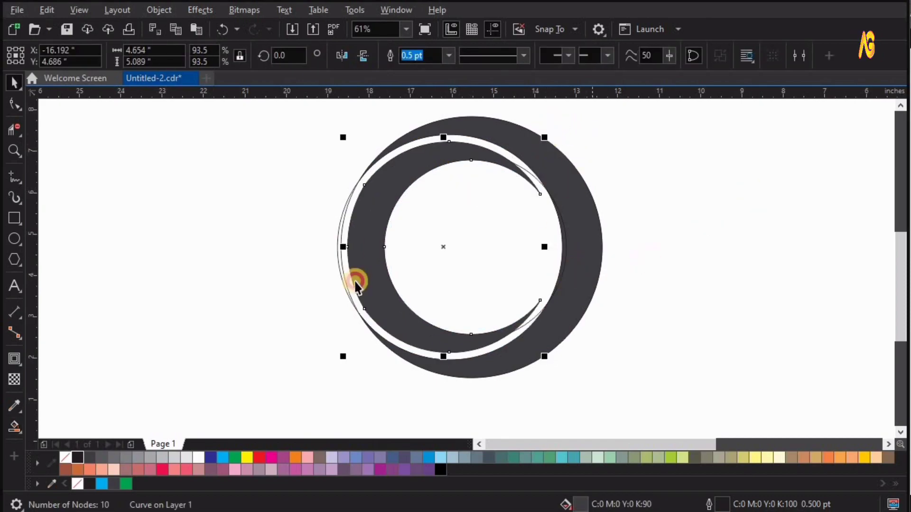
pyautogui.moveTo(340, 254); pyautogui.dragTo(240, 256)
pyautogui.press('Delete')
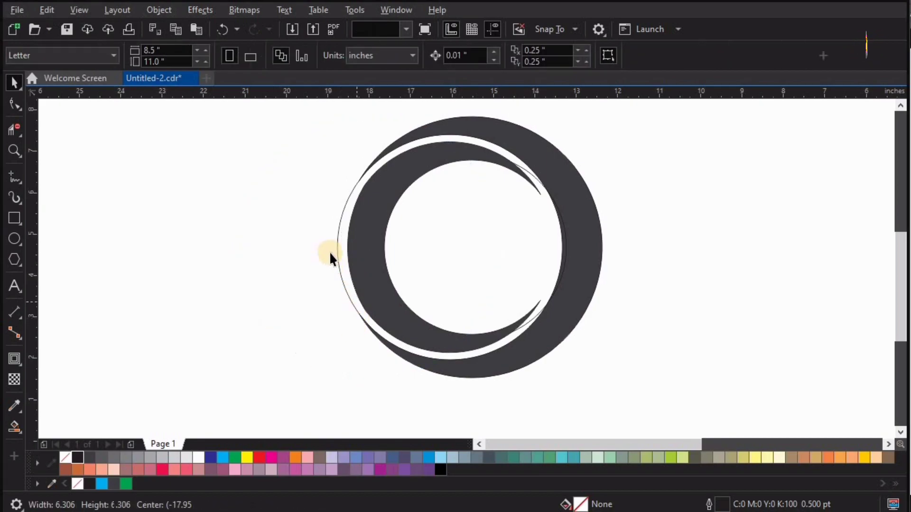
pyautogui.click(325, 260)
pyautogui.moveTo(339, 254); pyautogui.dragTo(256, 258)
pyautogui.press('Delete')
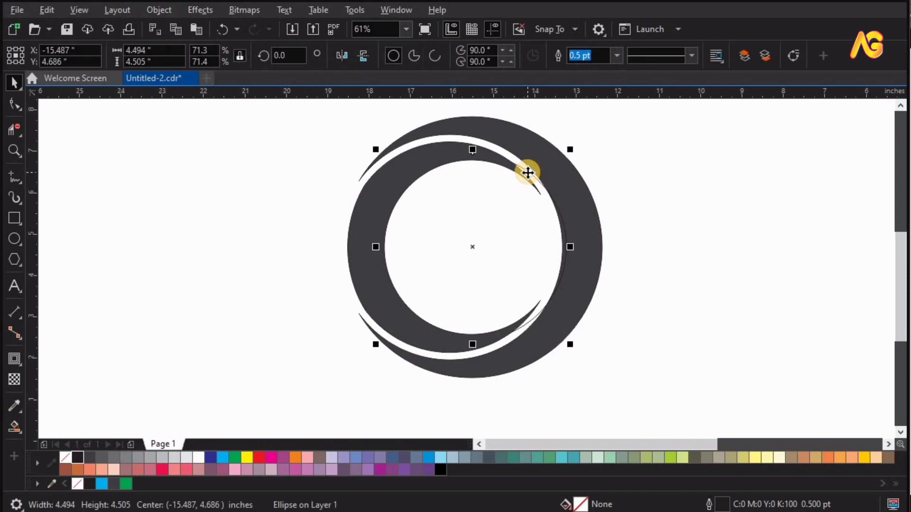
pyautogui.press('Delete')
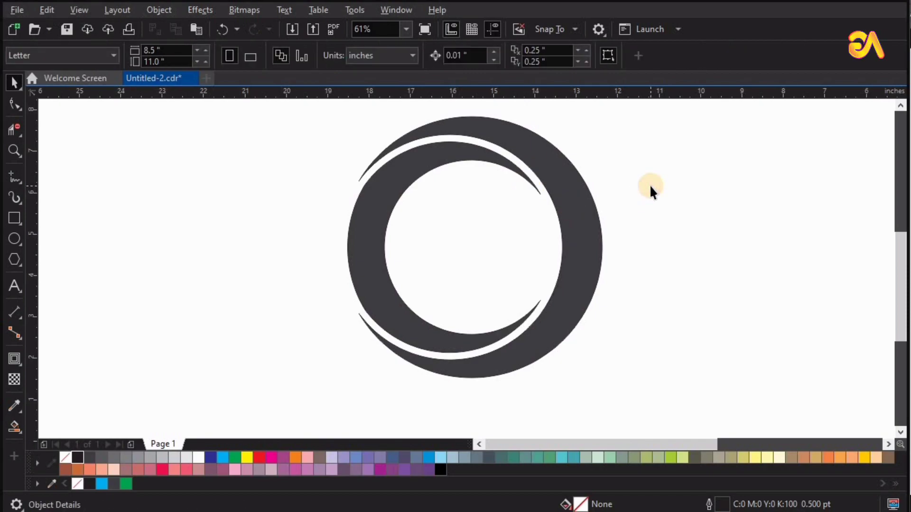
# Step: Group the two crescents into one ring emblem, and group the AGDS letters separately
pyautogui.press('F4')
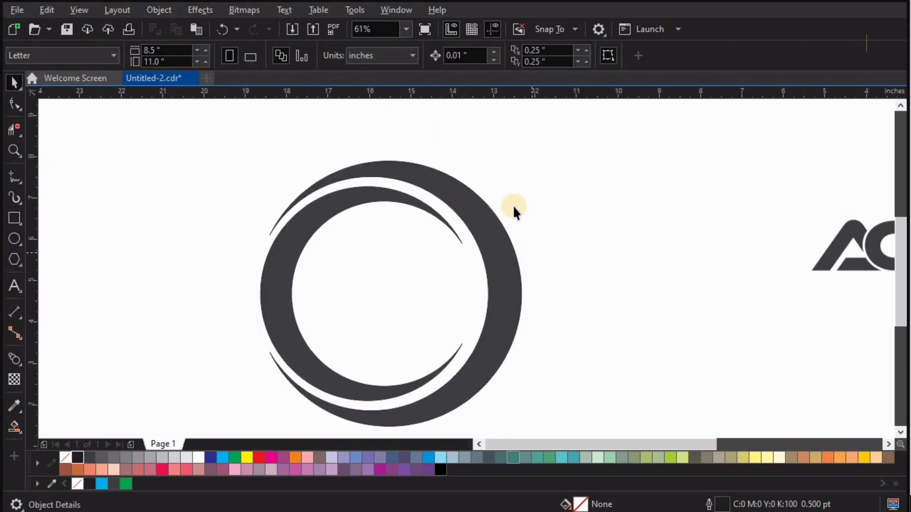
pyautogui.scroll(-1, 514, 205)
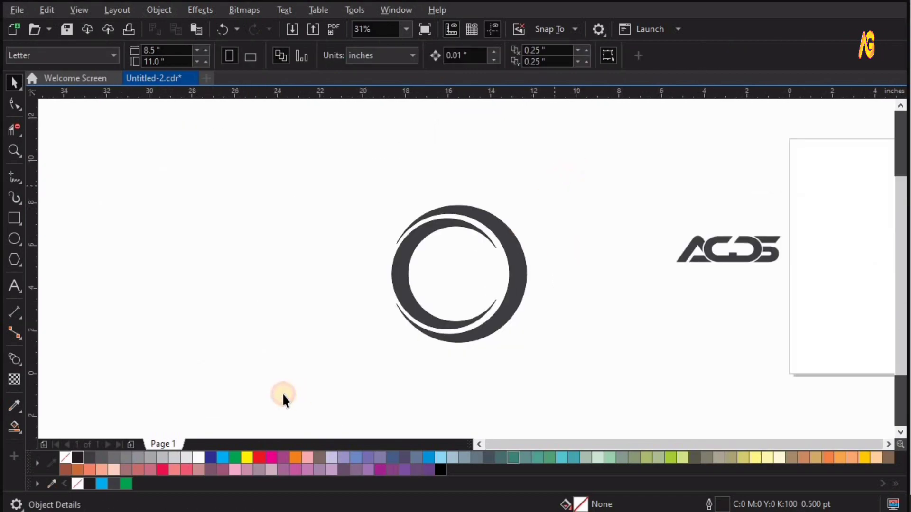
pyautogui.moveTo(555, 186); pyautogui.dragTo(284, 395)
pyautogui.hotkey('ctrl', 'g')
pyautogui.moveTo(623, 182); pyautogui.dragTo(799, 309)
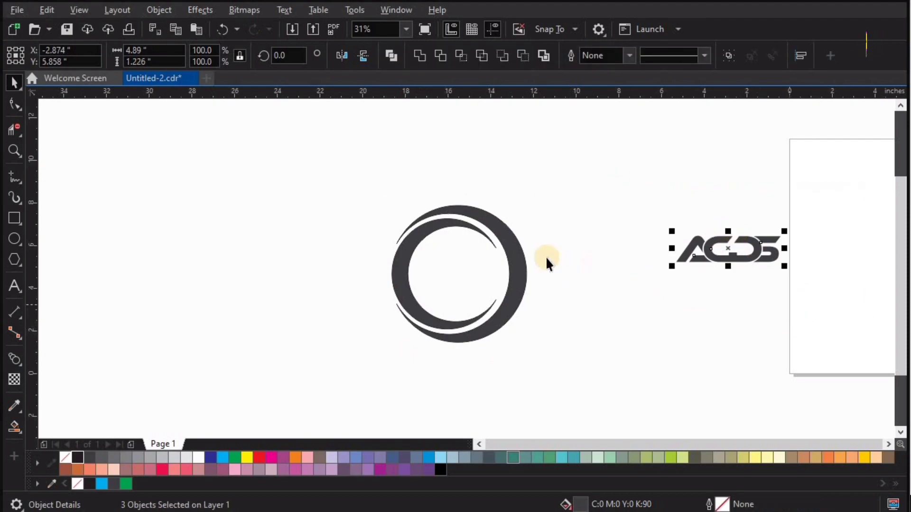
pyautogui.hotkey('ctrl', 'g')
# Step: Center the ring emblem on the AGDS lettermark both vertically and horizontally
pyautogui.click(518, 260)
pyautogui.keyDown('shift'); pyautogui.click(712, 253); pyautogui.keyUp('shift')
pyautogui.press('e')
pyautogui.press('c')
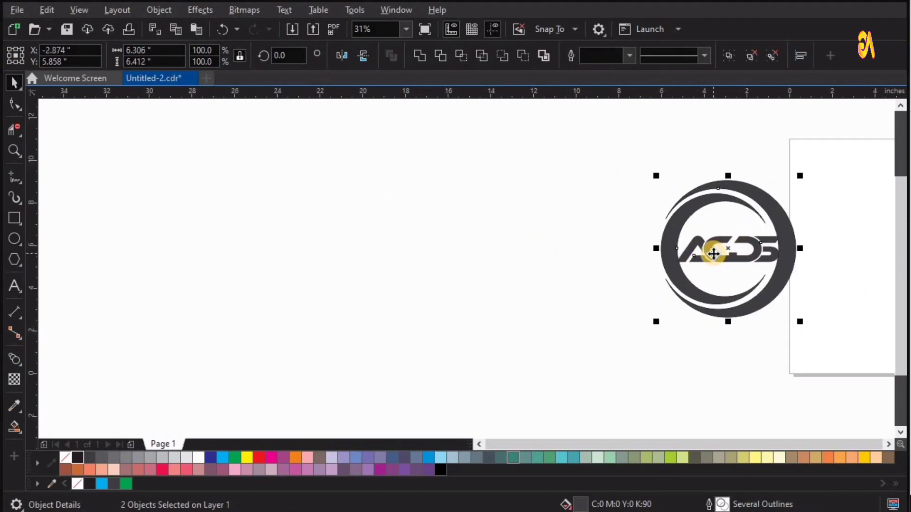
# Step: Shrink the ring emblem about its center to about 3.12 by 3.18 in
pyautogui.press('F4')
pyautogui.click(626, 178)
pyautogui.click(591, 182)
pyautogui.moveTo(628, 102); pyautogui.dragTo(618, 184)
pyautogui.press('z')
pyautogui.moveTo(318, 168); pyautogui.dragTo(701, 376)
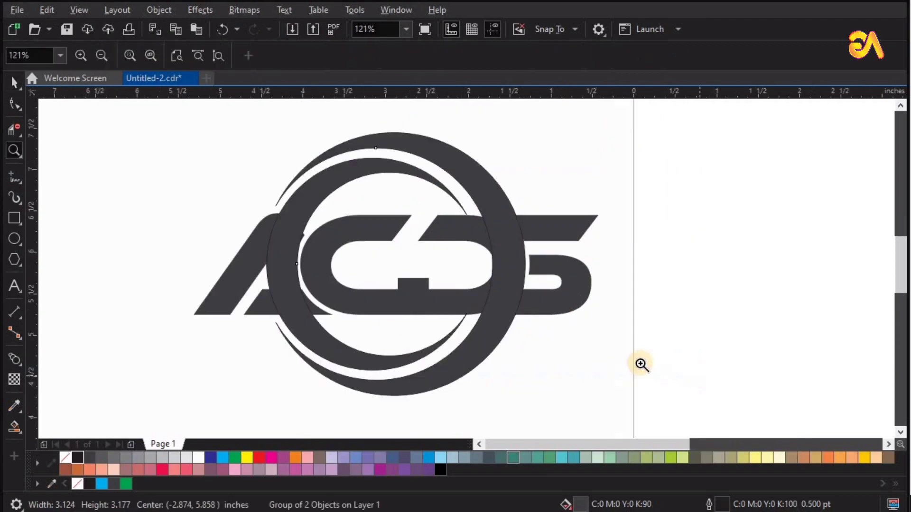
# Step: Enlarge the ring emblem to about 3.29 by 3.35 in, keeping its left edge in place
pyautogui.press('space')
pyautogui.press('space')
pyautogui.click(493, 200)
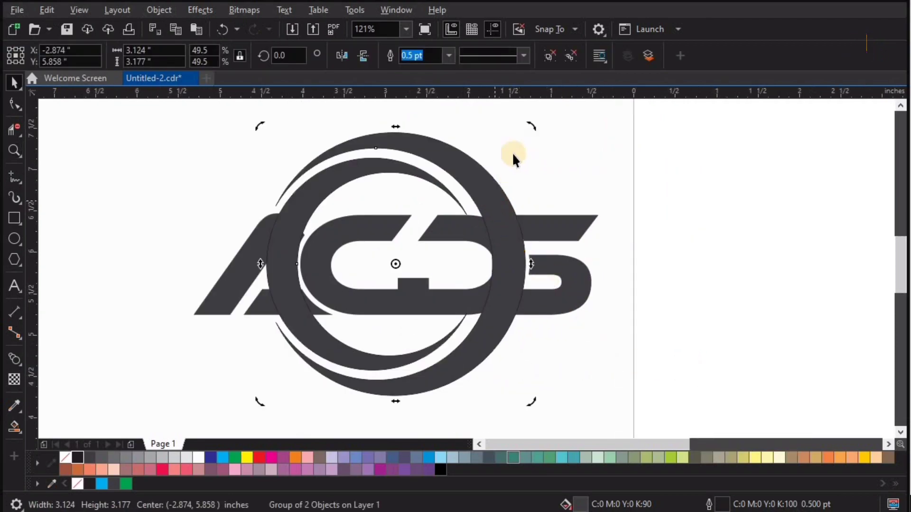
pyautogui.click(544, 142)
pyautogui.click(544, 223)
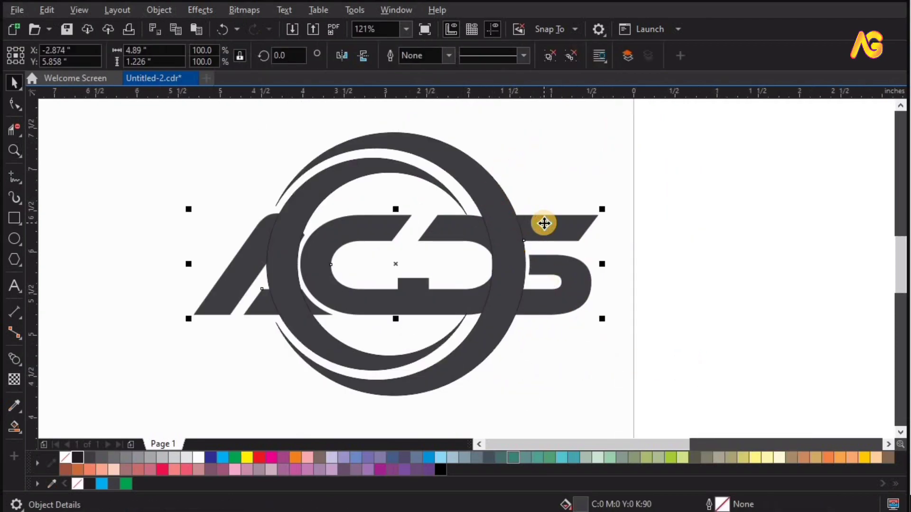
pyautogui.click(492, 207)
pyautogui.moveTo(539, 129); pyautogui.dragTo(547, 124)
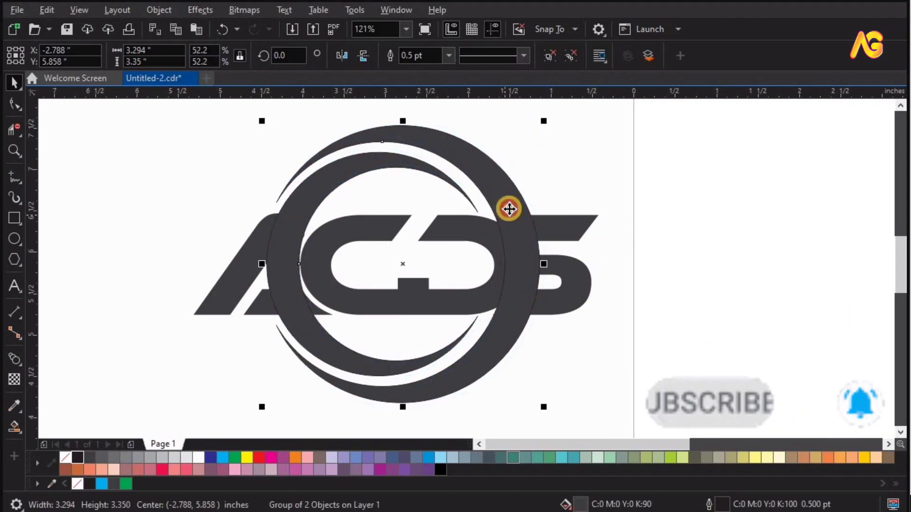
# Step: Shift the ring emblem slightly sideways over the letters and try to center it horizontally on the lettermark
pyautogui.moveTo(508, 209); pyautogui.dragTo(520, 201)
pyautogui.keyDown('shift'); pyautogui.click(558, 221); pyautogui.keyUp('shift')
pyautogui.press('c')
pyautogui.click(670, 264)
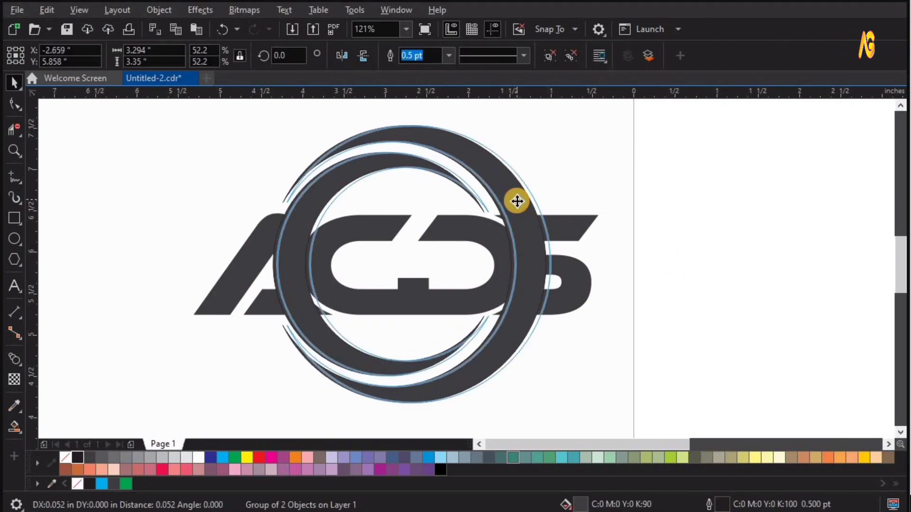
# Step: Skew the ring emblem horizontally so its upper edge leans right, turning it into a slanted oval
pyautogui.click(432, 129)
pyautogui.moveTo(415, 120); pyautogui.dragTo(454, 122)
pyautogui.click(436, 123)
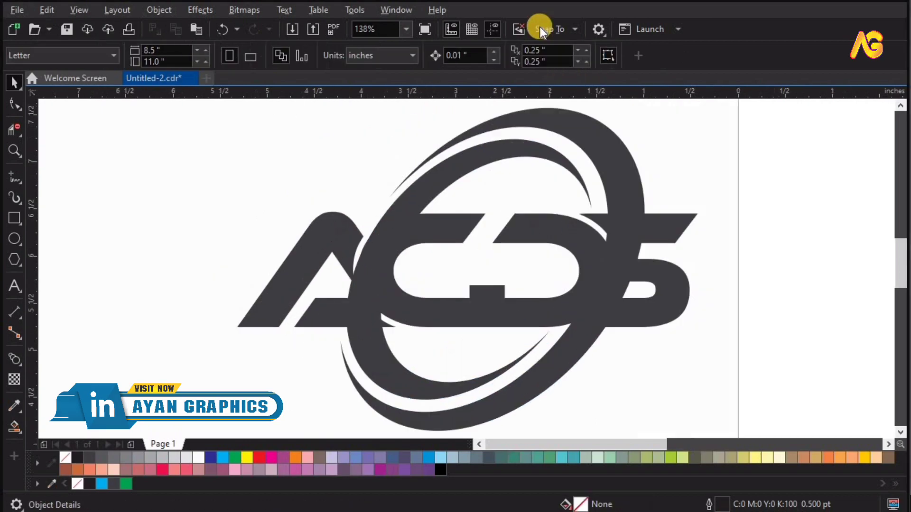
# Step: Enable snapping to the page and draw a horizontal straight line about 5.49 in long across the upper ring
pyautogui.click(541, 28)
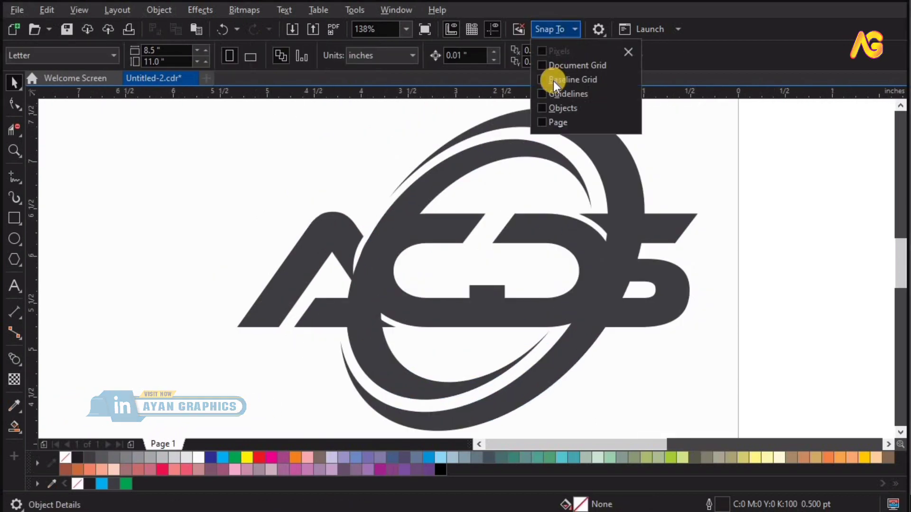
pyautogui.click(567, 120)
pyautogui.click(15, 177)
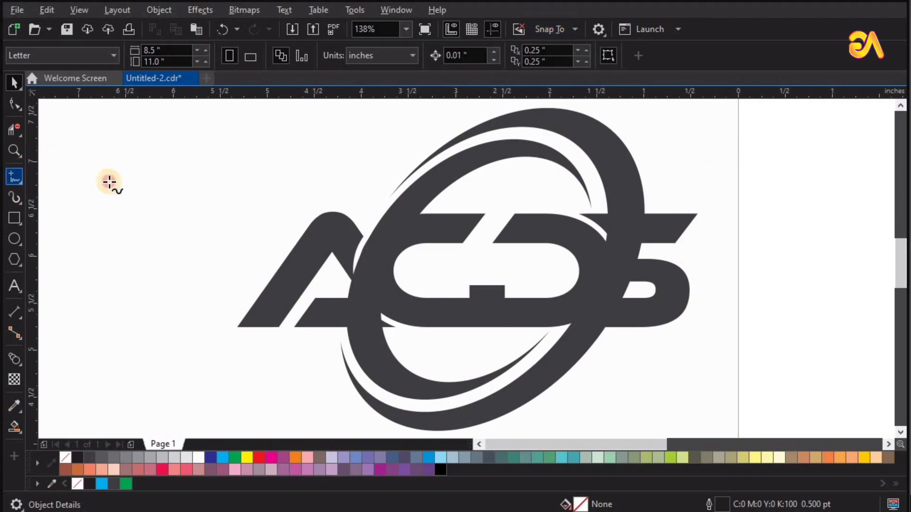
pyautogui.moveTo(110, 181); pyautogui.dragTo(203, 192)
pyautogui.moveTo(621, 167); pyautogui.dragTo(625, 157)
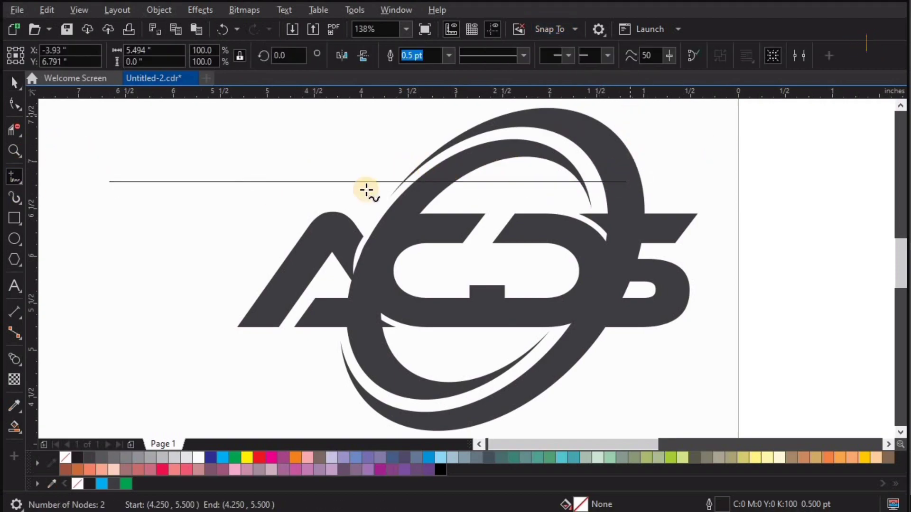
# Step: Align the horizontal line with the top edge of the AGDS lettermark
pyautogui.press('space')
pyautogui.keyDown('shift'); pyautogui.click(333, 221); pyautogui.keyUp('shift')
pyautogui.press('t')
# Step: Move the horizontal line right across the letters and place it slightly above their top edges
pyautogui.press('F2')
pyautogui.moveTo(196, 163); pyautogui.dragTo(793, 317)
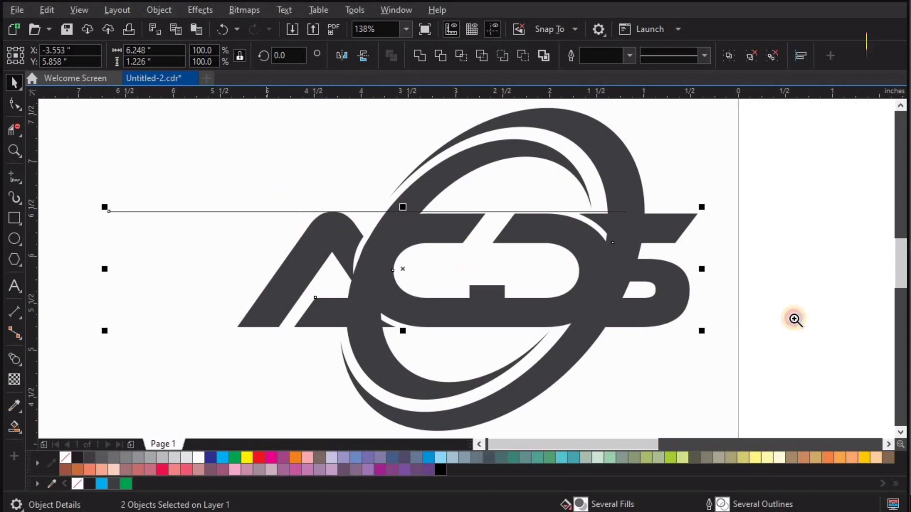
pyautogui.click(775, 211)
pyautogui.moveTo(241, 233); pyautogui.dragTo(317, 234)
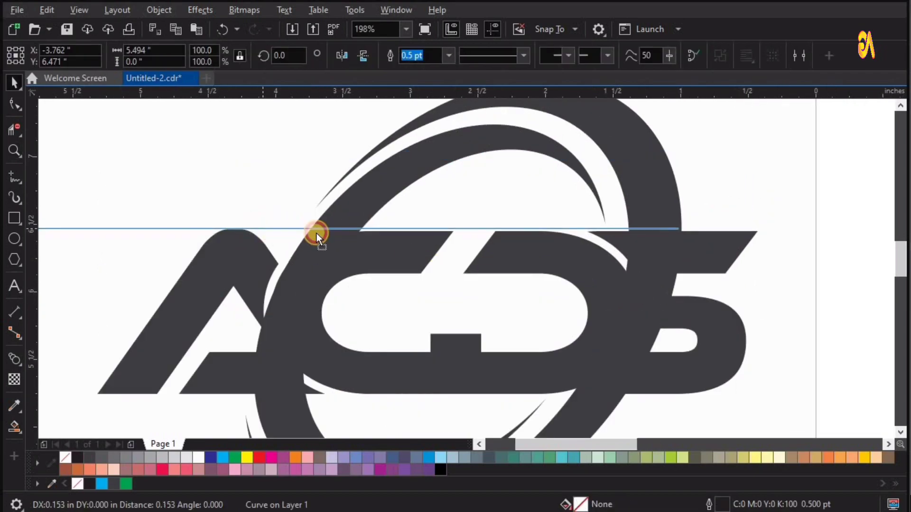
pyautogui.moveTo(380, 238); pyautogui.dragTo(384, 228)
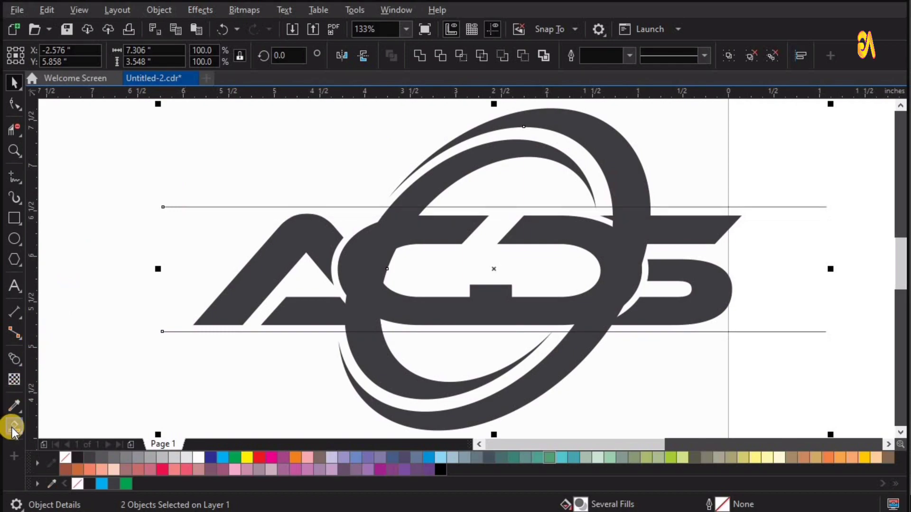
# Step: Smart Fill the ring sections above and below the two horizontal lines with 90% black
pyautogui.click(13, 427)
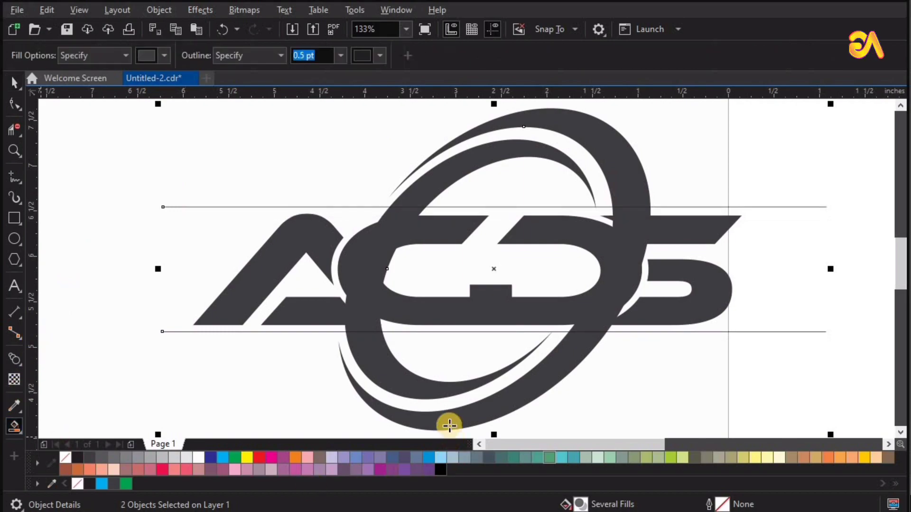
pyautogui.click(449, 415)
pyautogui.click(387, 365)
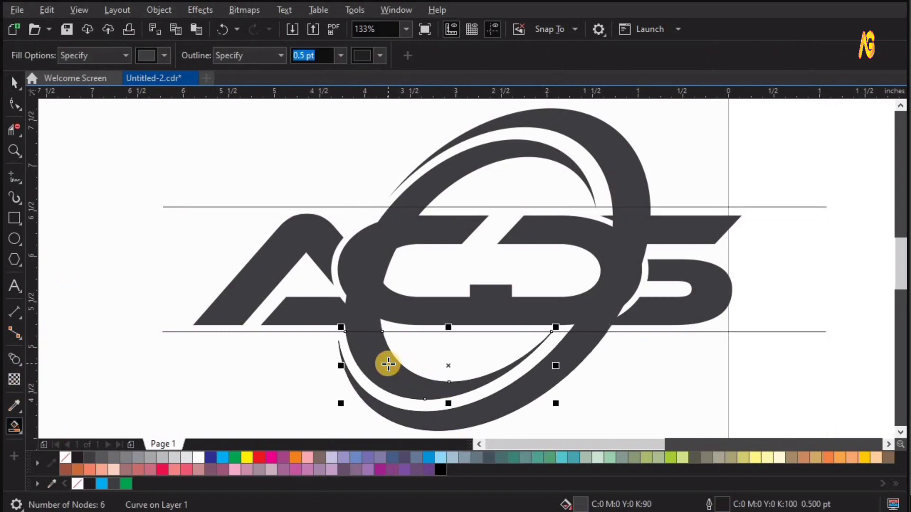
pyautogui.click(635, 199)
# Step: Delete the original ring group crossing the letters, along with the two horizontal guide lines
pyautogui.press('space')
pyautogui.moveTo(637, 212); pyautogui.dragTo(711, 213)
pyautogui.press('Delete')
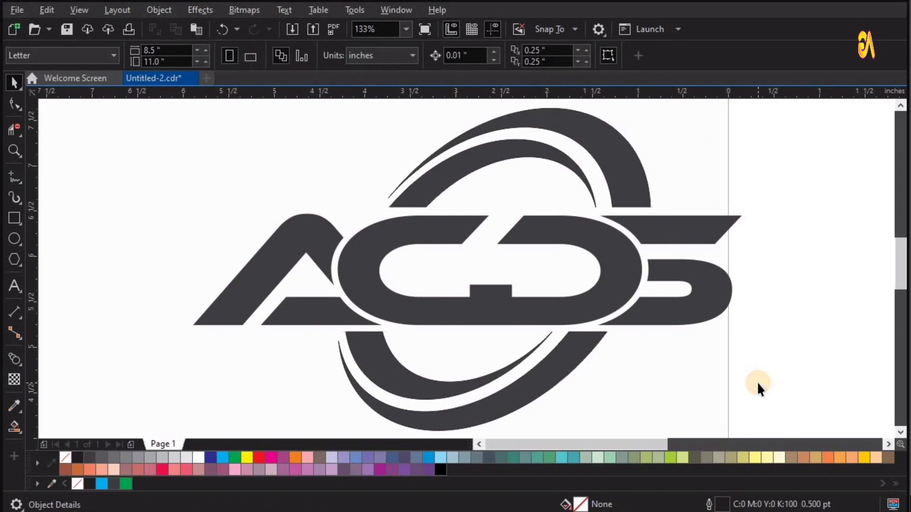
pyautogui.click(535, 119)
pyautogui.moveTo(491, 150); pyautogui.dragTo(393, 165)
pyautogui.hotkey('ctrl', 'z')
pyautogui.moveTo(416, 377); pyautogui.dragTo(429, 347)
pyautogui.hotkey('ctrl', 'z')
pyautogui.click(662, 392)
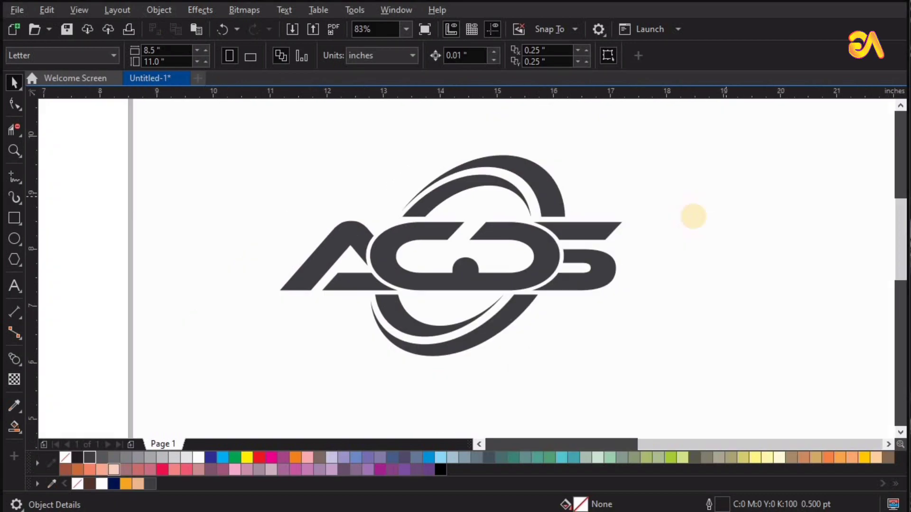
# Step: Fill the upper and lower inner crescent pieces with light peach #EFBA8E
pyautogui.click(435, 198)
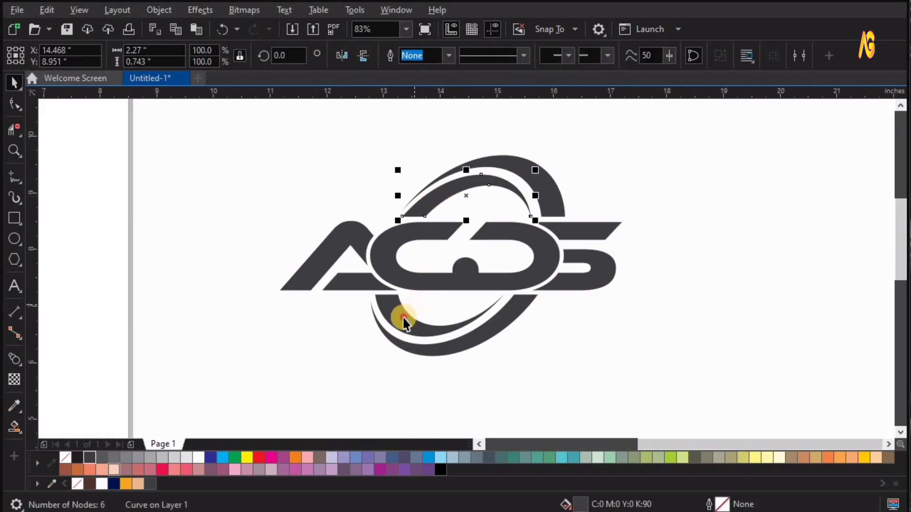
pyautogui.keyDown('shift'); pyautogui.click(403, 323); pyautogui.keyUp('shift')
pyautogui.click(139, 484)
pyautogui.click(648, 319)
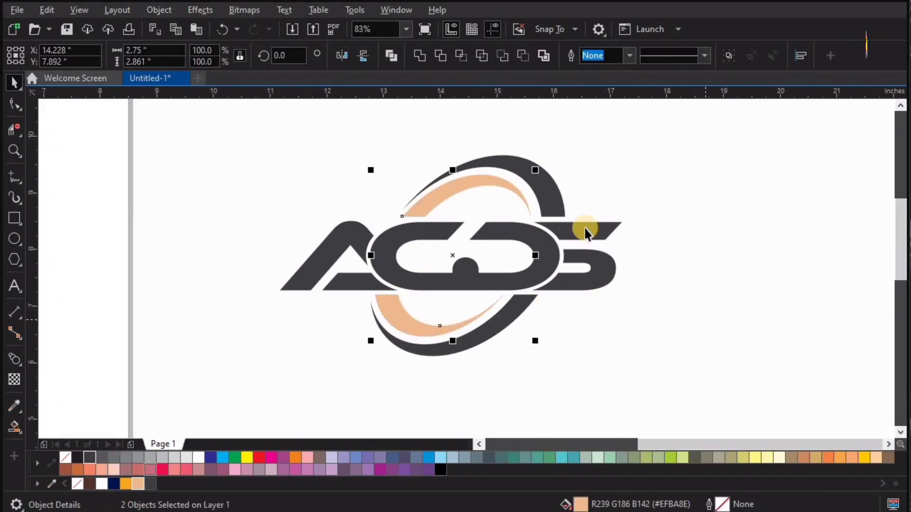
# Step: Fill the upper and lower outer crescent pieces with orange #F8A71E
pyautogui.click(553, 197)
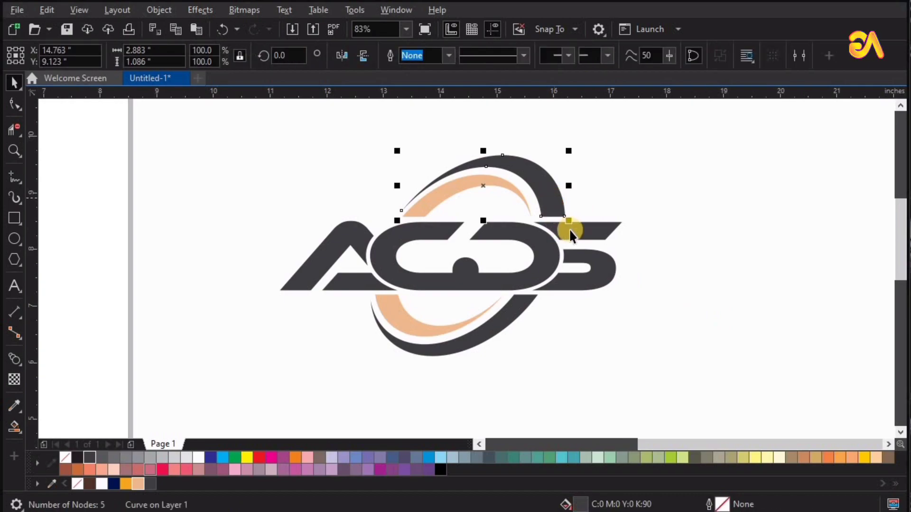
pyautogui.keyDown('shift'); pyautogui.click(512, 312); pyautogui.keyUp('shift')
pyautogui.click(126, 484)
pyautogui.click(737, 320)
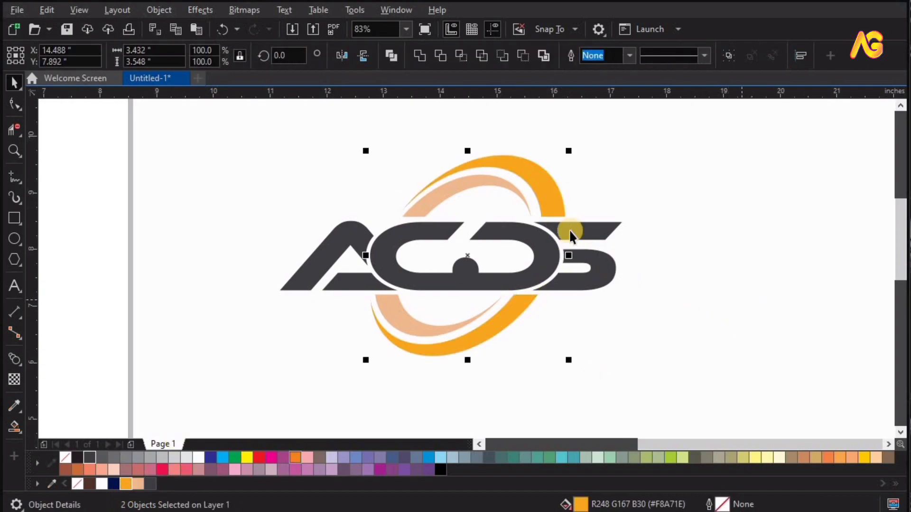
# Step: Fill the letters A and S with light peach #EFBA8E
pyautogui.click(570, 230)
pyautogui.keyDown('shift'); pyautogui.click(348, 234); pyautogui.keyUp('shift')
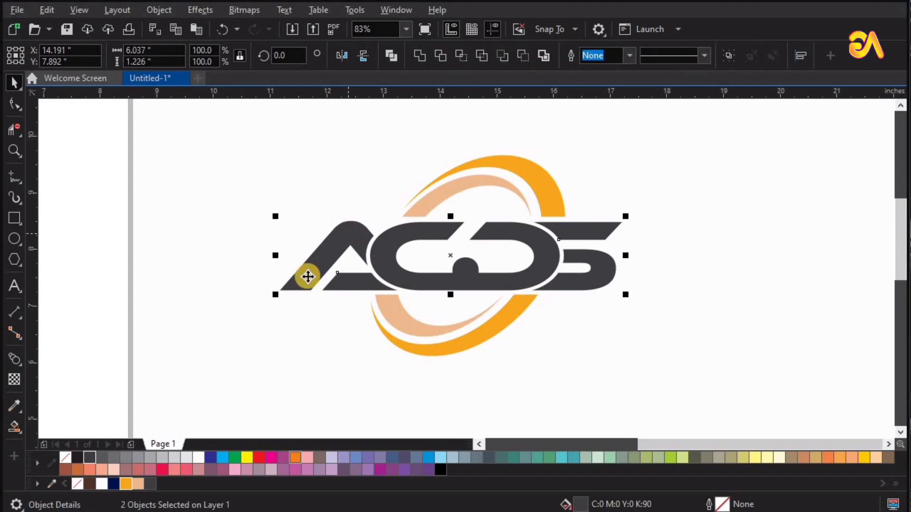
pyautogui.click(140, 483)
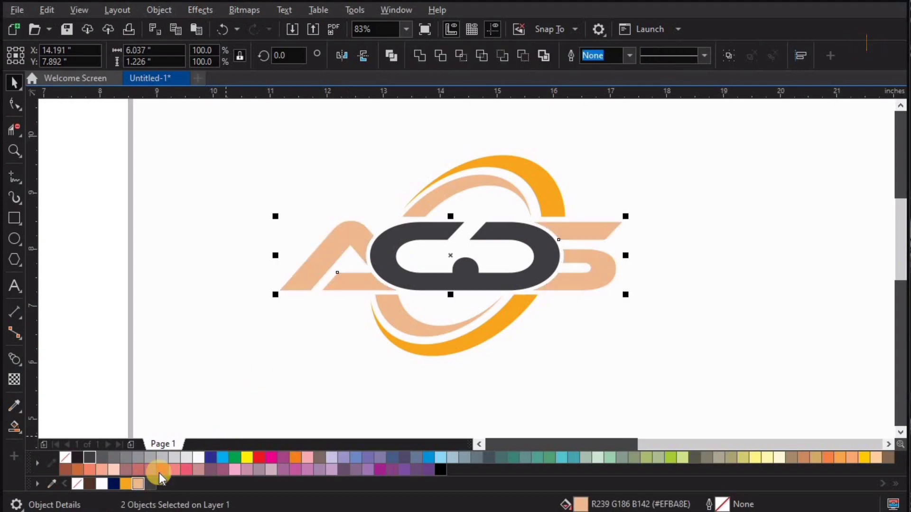
# Step: Try filling the central interlocking G and D shape with orange #F8A71E
pyautogui.click(384, 268)
pyautogui.click(127, 483)
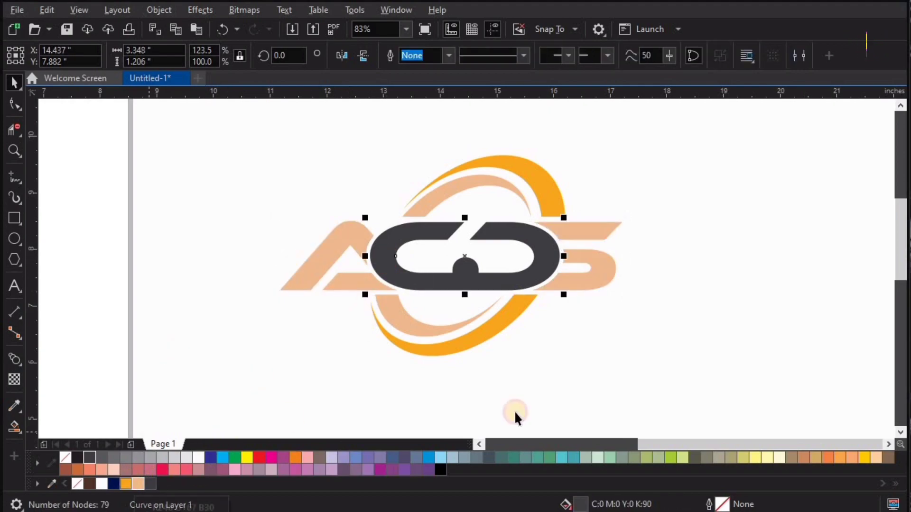